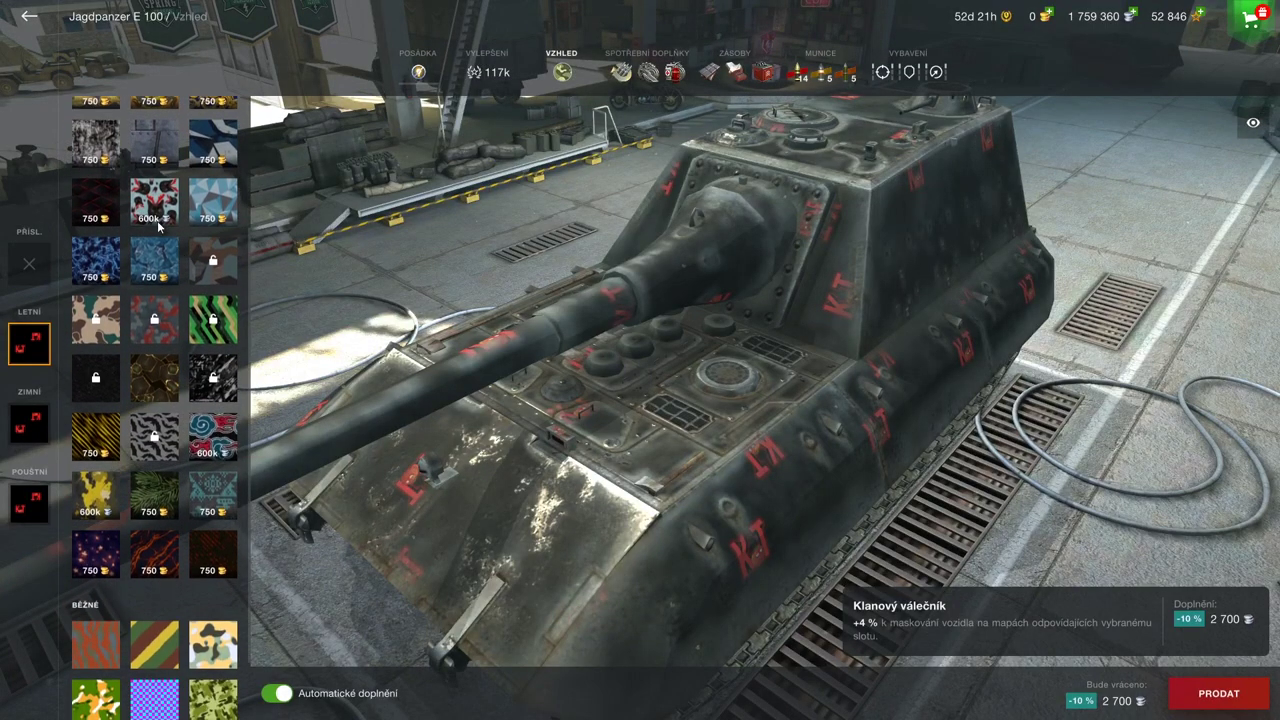
# Examine the Jagdpanzer E 100's red-lettered camouflage from several sides and leave the appearance view for the garage
pyautogui.scroll(4, 158, 226)
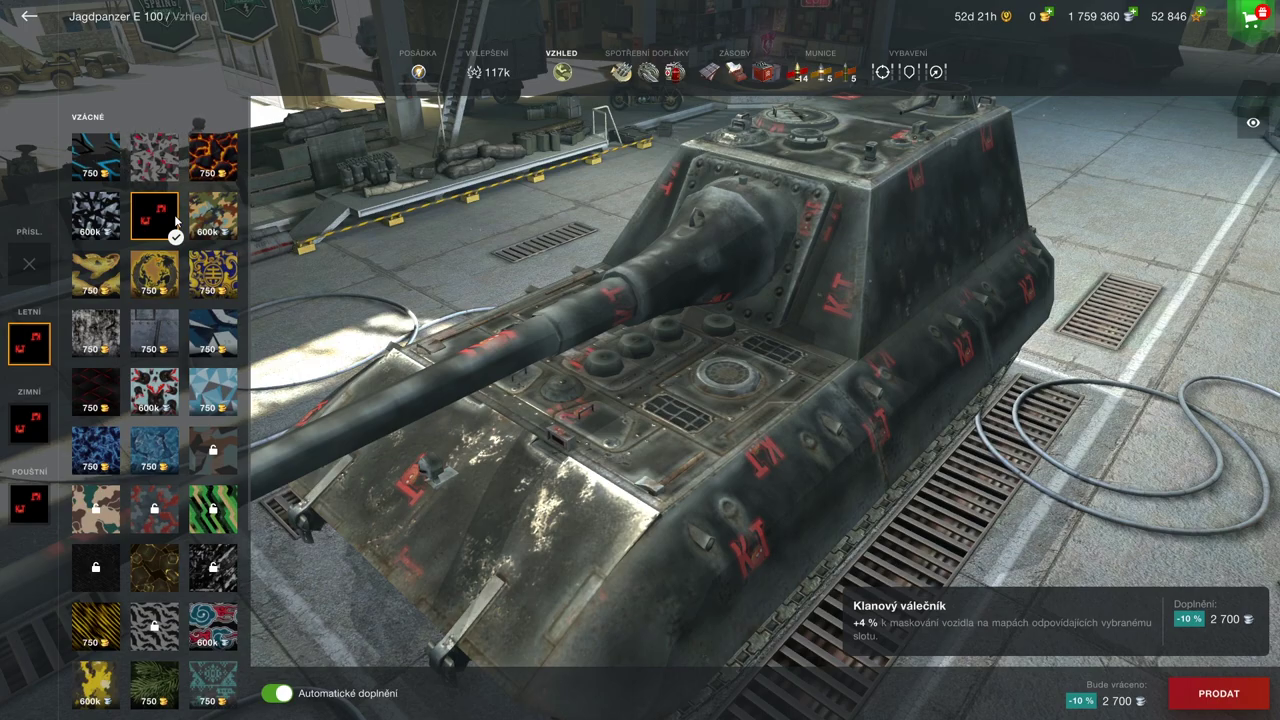
pyautogui.scroll(-1, 128, 388)
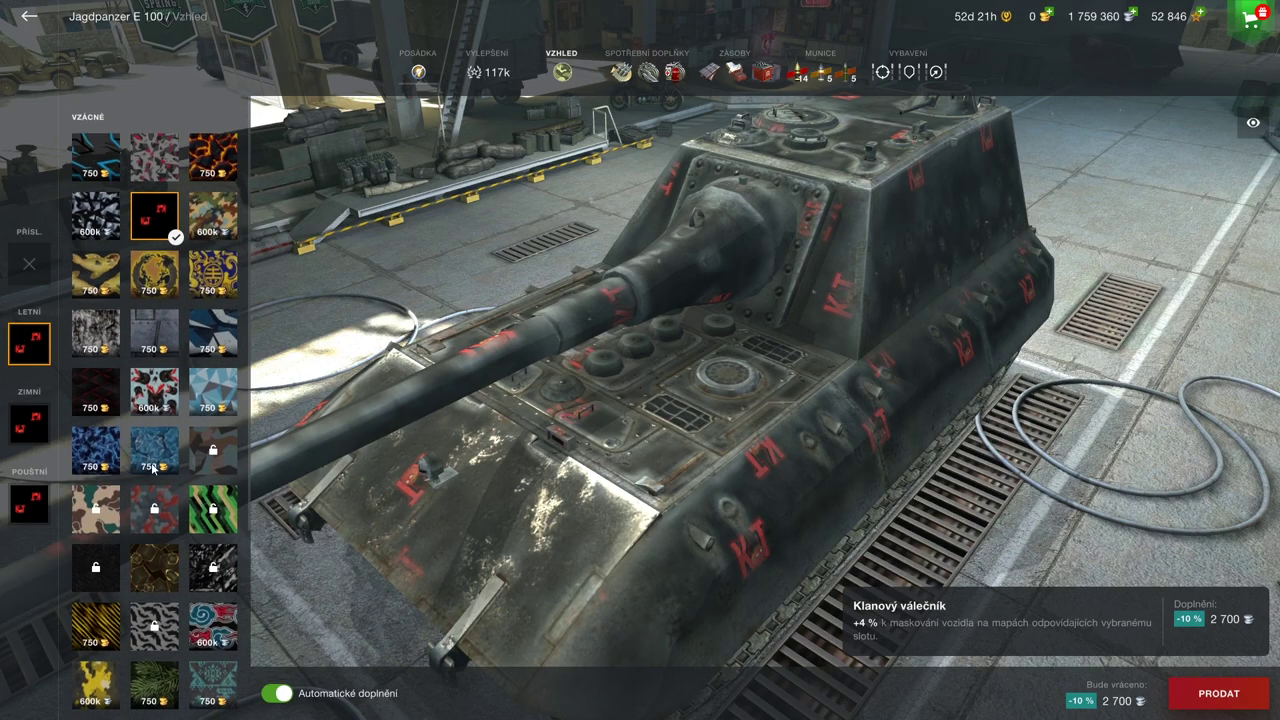
pyautogui.moveTo(300, 380); pyautogui.dragTo(537, 366)
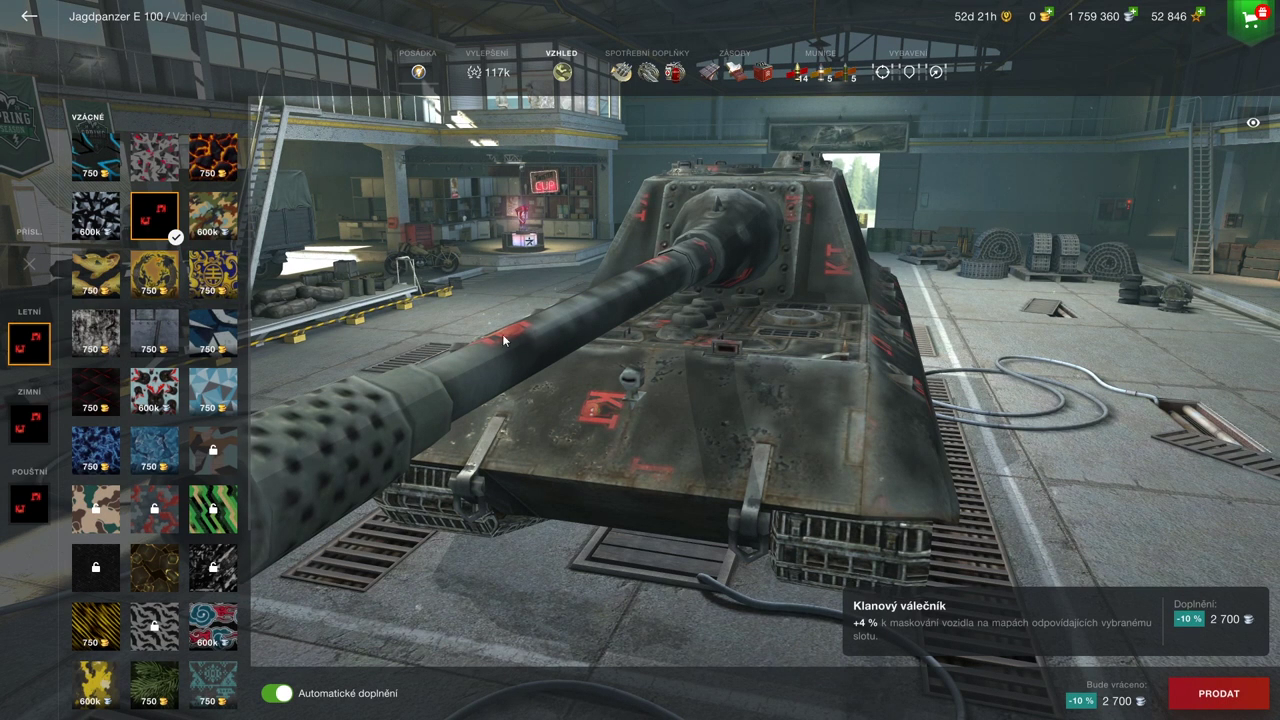
pyautogui.scroll(5, 418, 326)
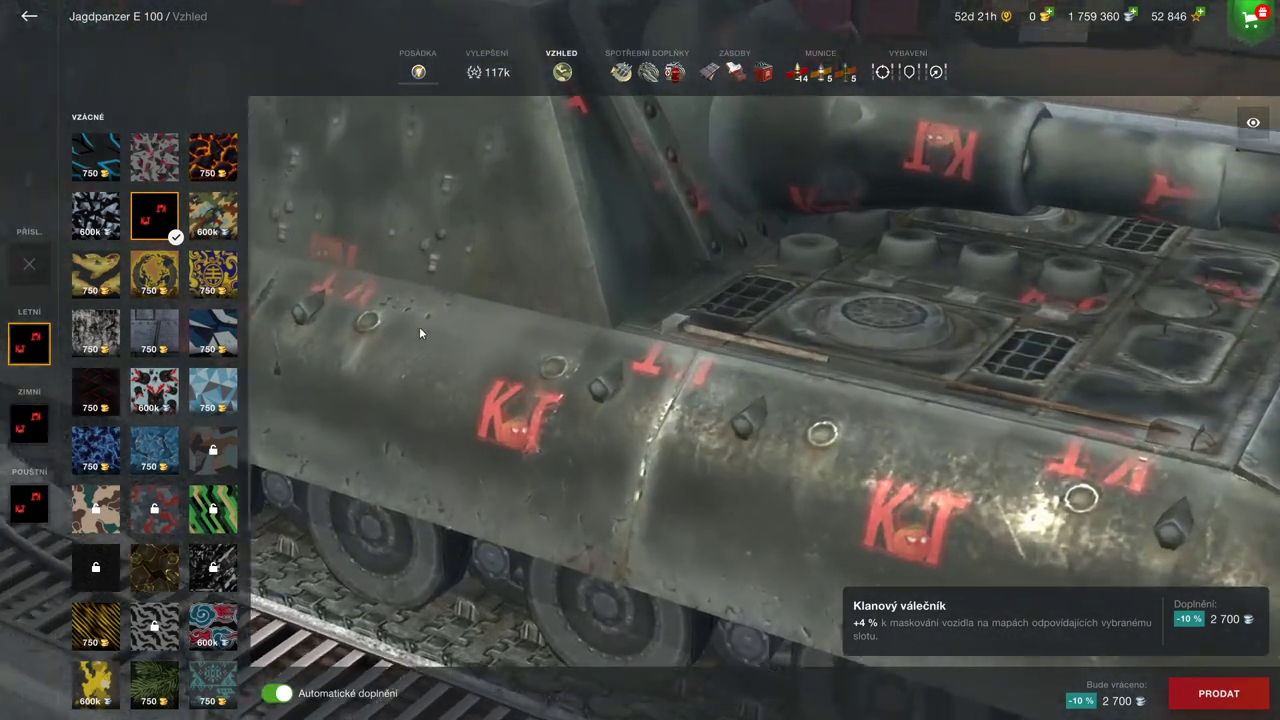
pyautogui.scroll(-5, 419, 326)
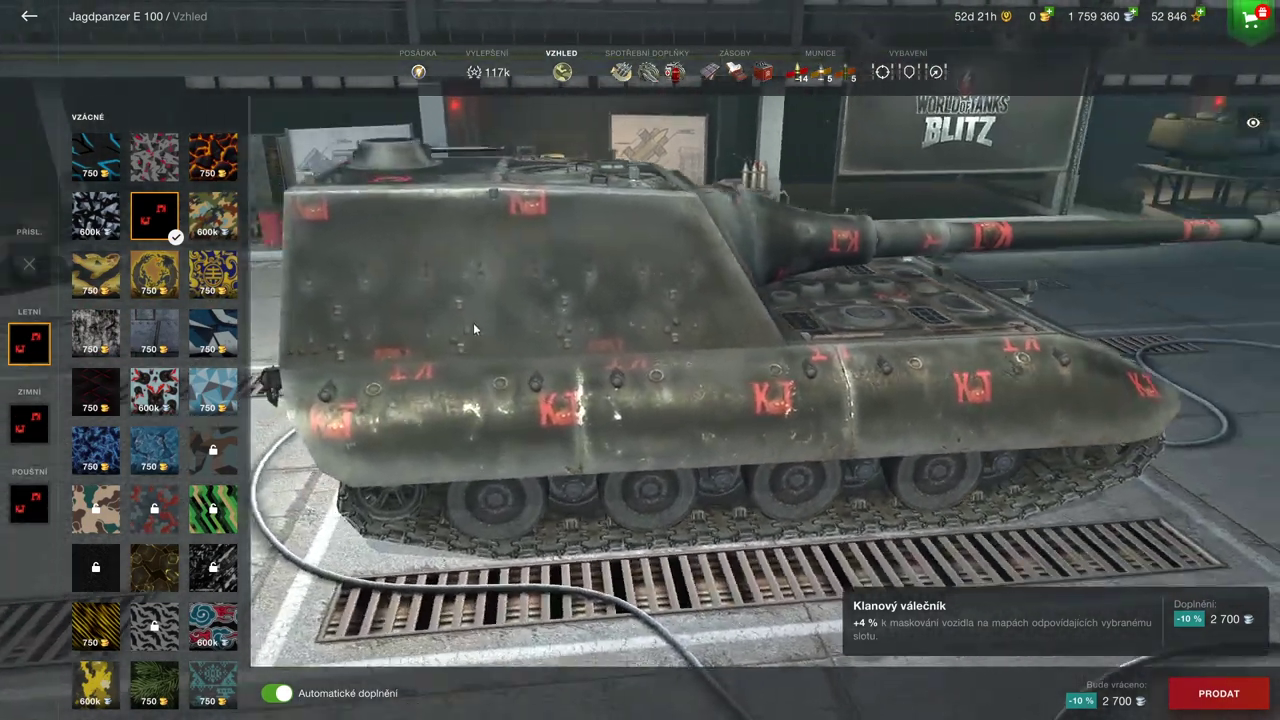
pyautogui.moveTo(473, 322); pyautogui.dragTo(502, 381)
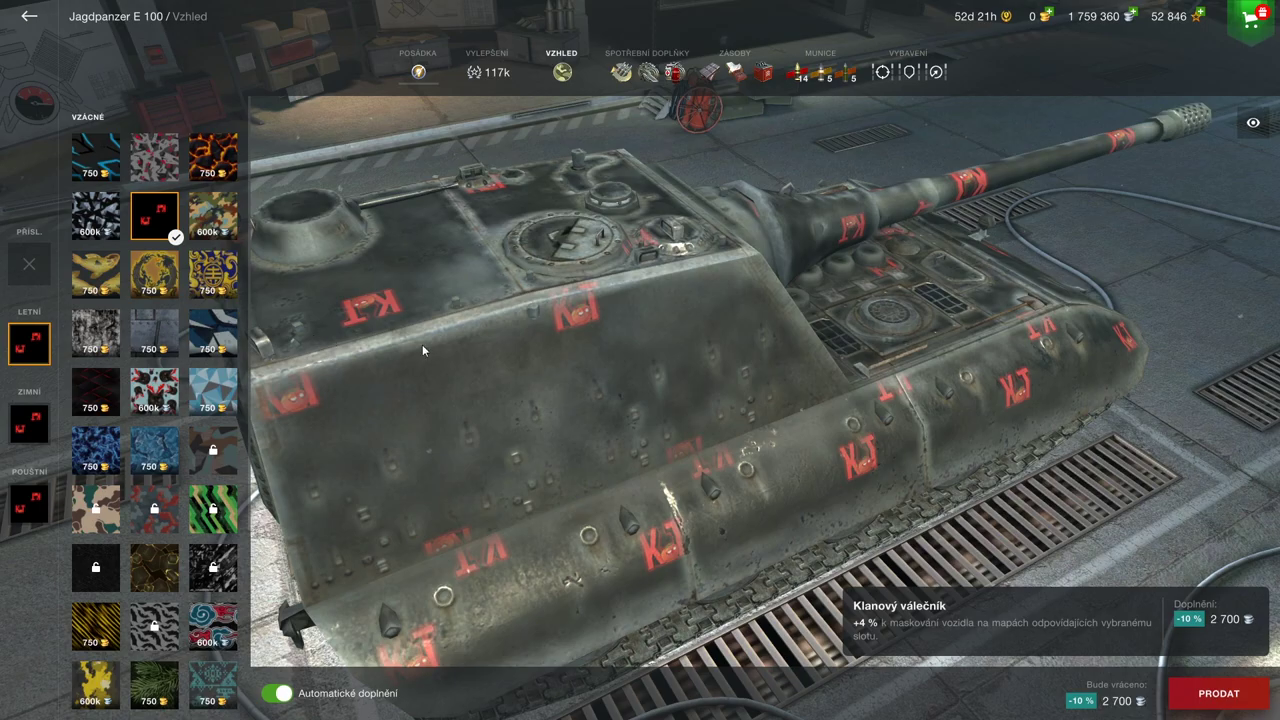
pyautogui.moveTo(568, 336); pyautogui.dragTo(600, 357)
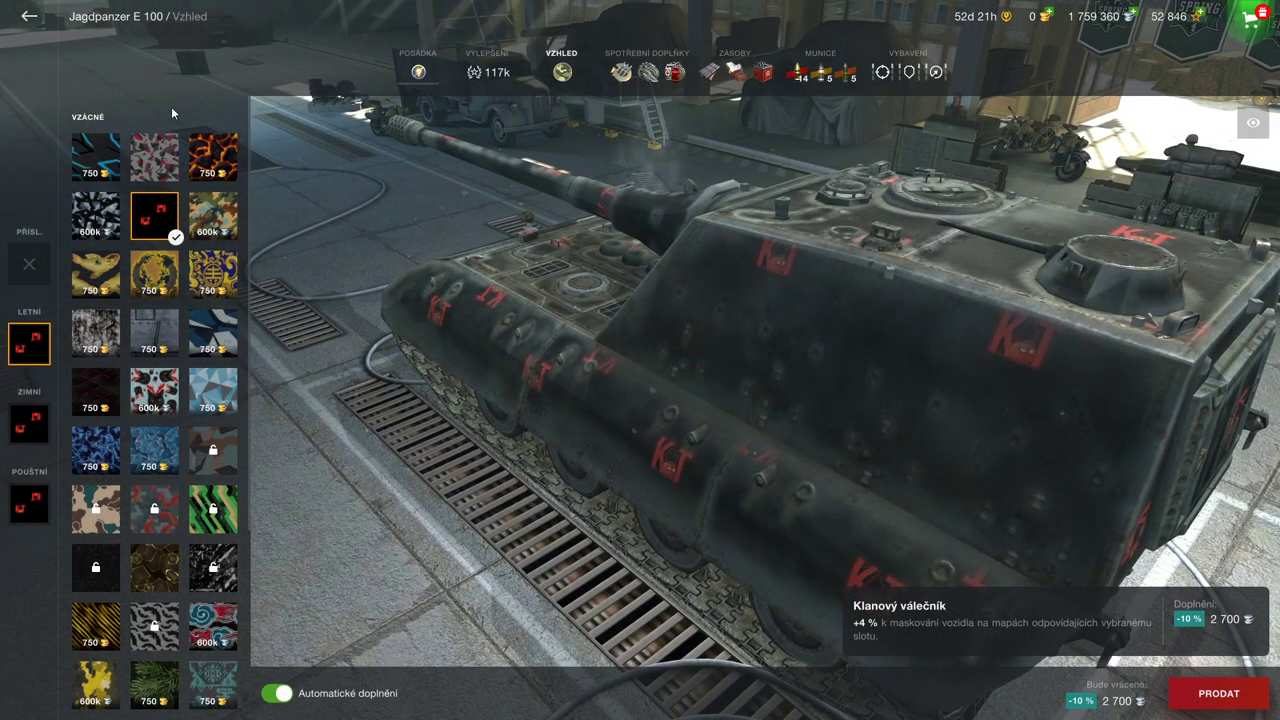
pyautogui.click(29, 16)
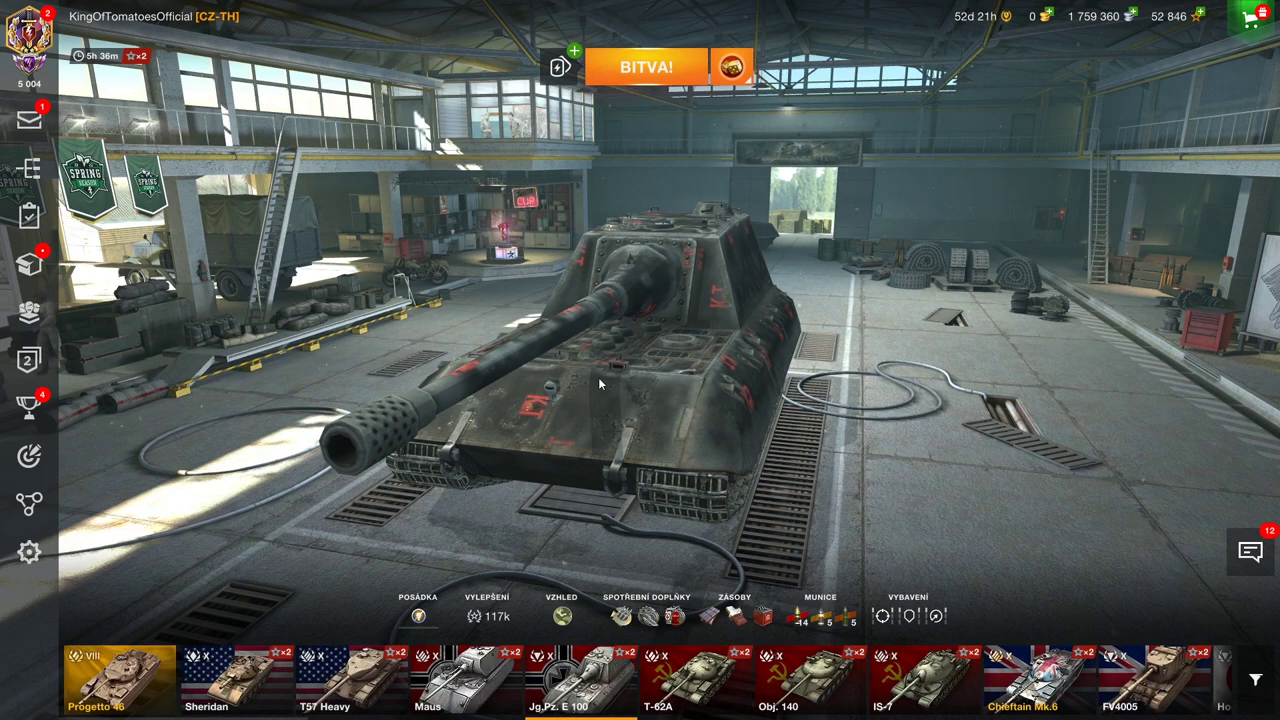
# Switch to the desktop and place the Adobe Photoshop shortcut beside the ImageMagick Display shortcut
pyautogui.press('super+d')
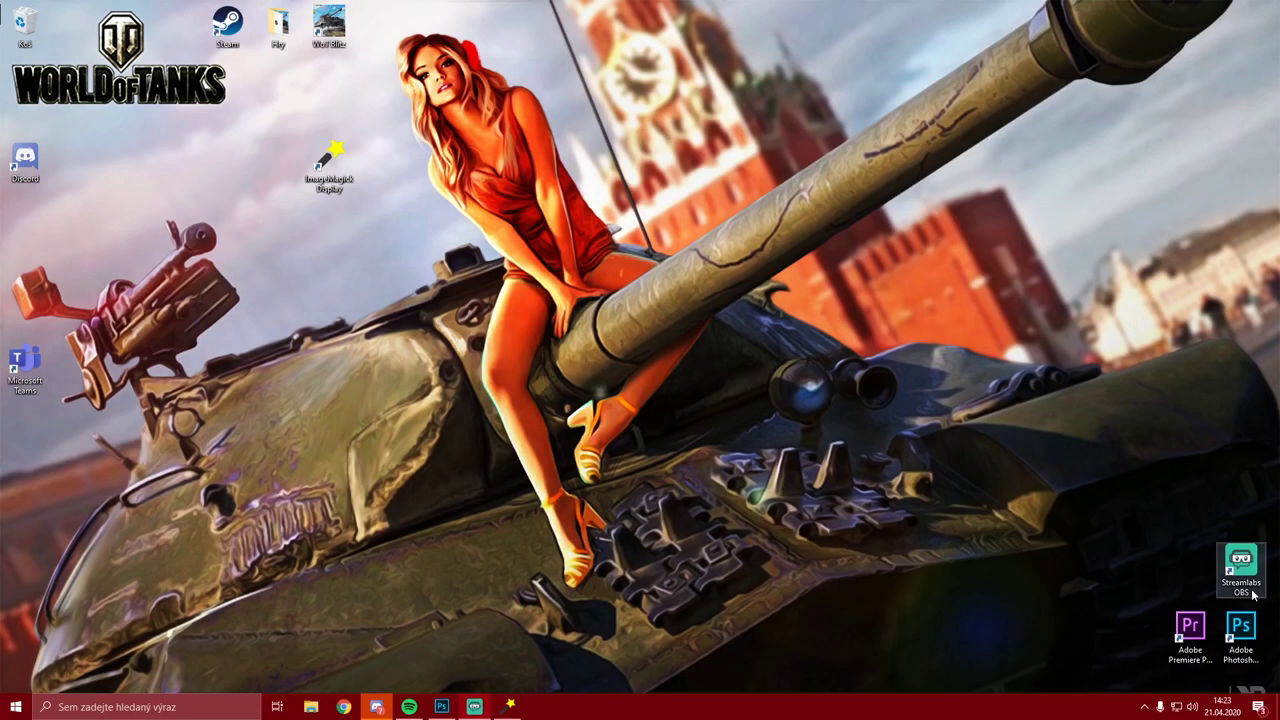
pyautogui.moveTo(1240, 628); pyautogui.dragTo(440, 165)
pyautogui.click(360, 195)
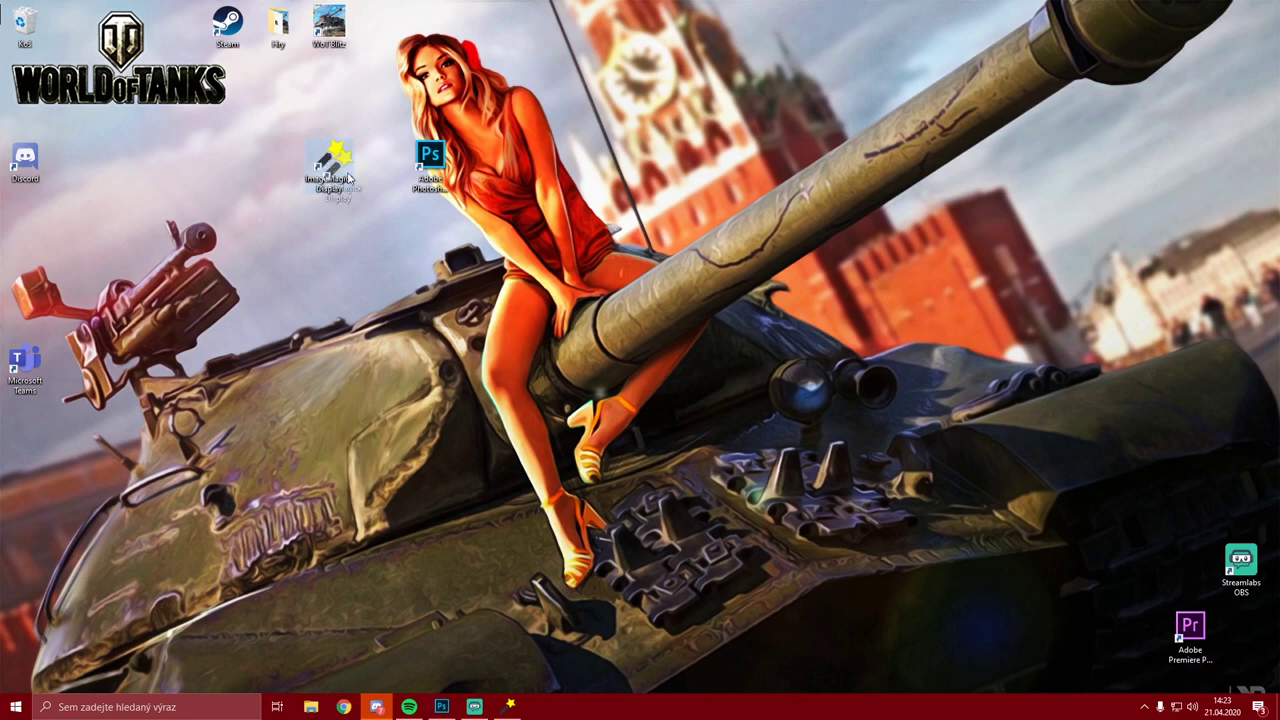
pyautogui.moveTo(294, 108); pyautogui.dragTo(374, 270)
pyautogui.click(373, 270)
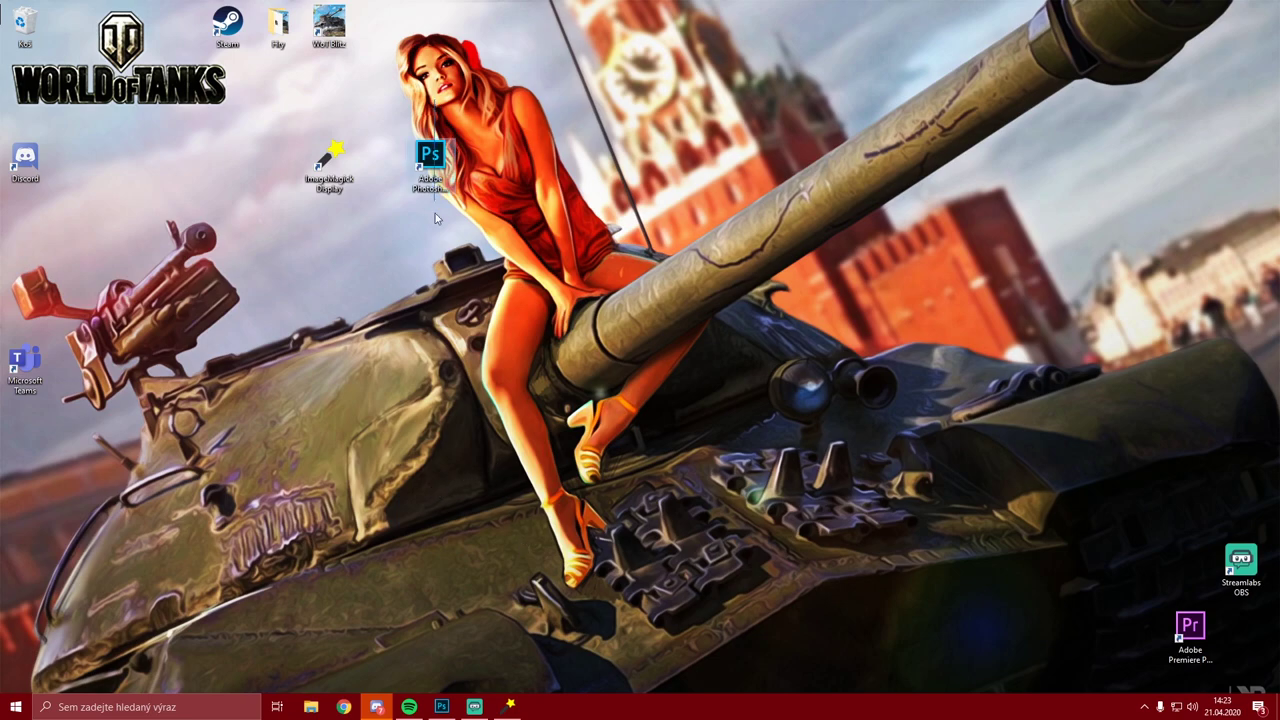
pyautogui.moveTo(430, 160); pyautogui.dragTo(380, 160)
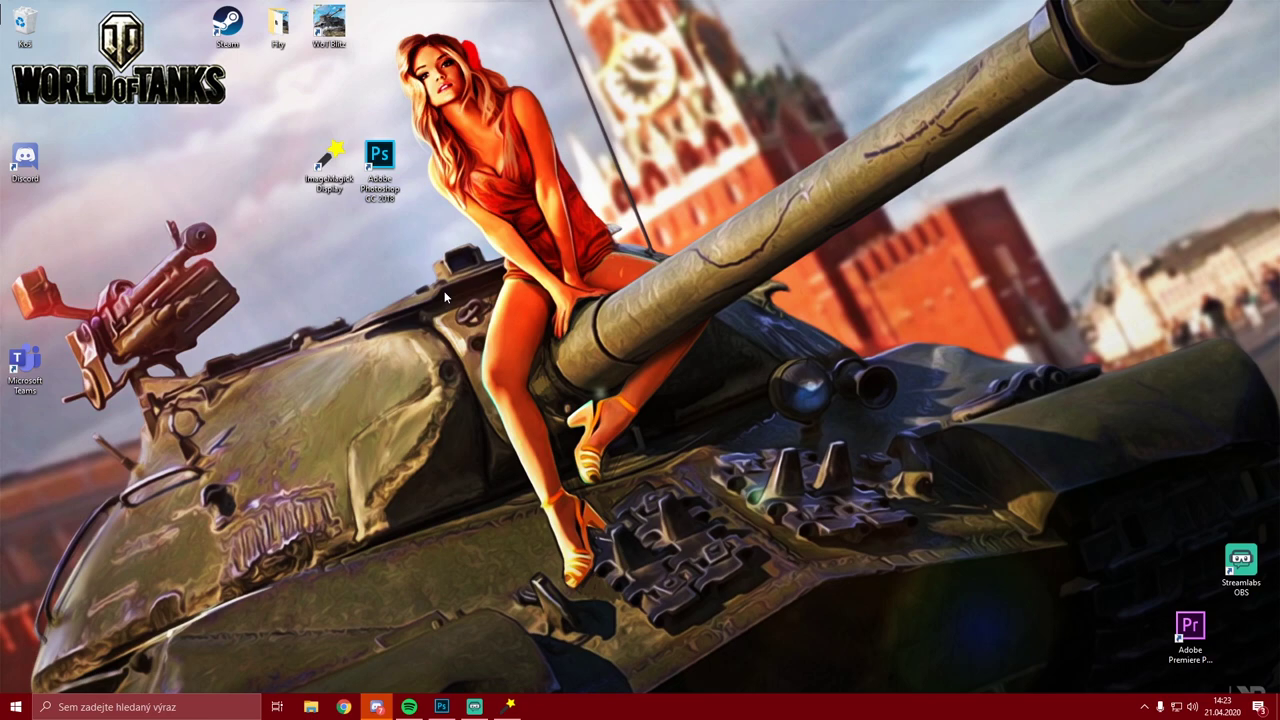
# Start Adobe Photoshop and create a new document 256 pixels wide and 256 pixels high
pyautogui.doubleClick(376, 155)
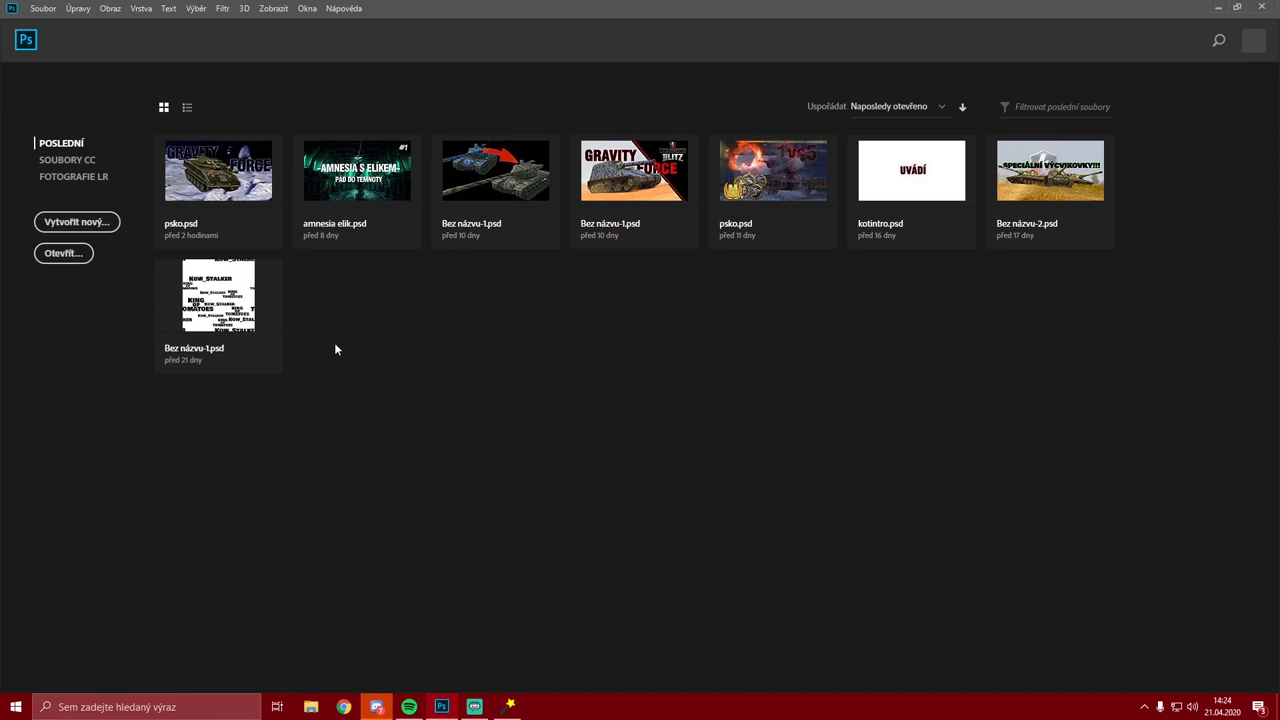
pyautogui.click(102, 228)
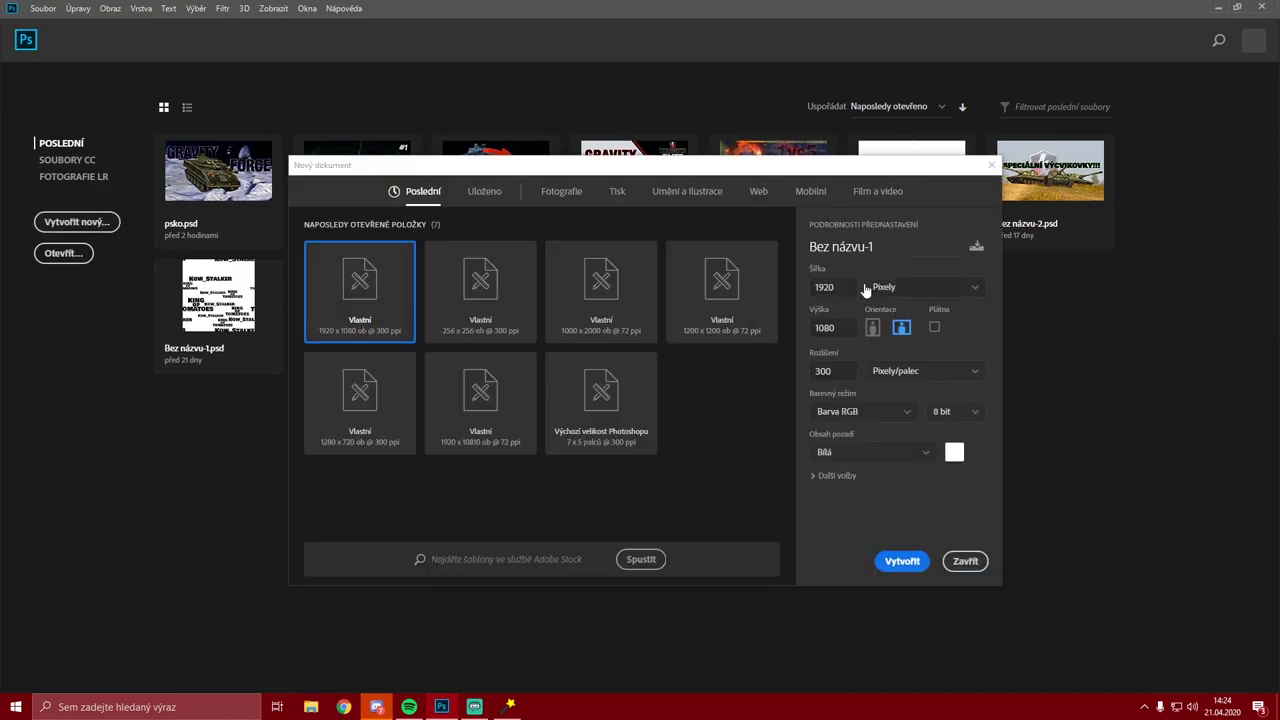
pyautogui.moveTo(833, 286); pyautogui.dragTo(788, 293)
pyautogui.doubleClick(841, 333)
pyautogui.write('256')
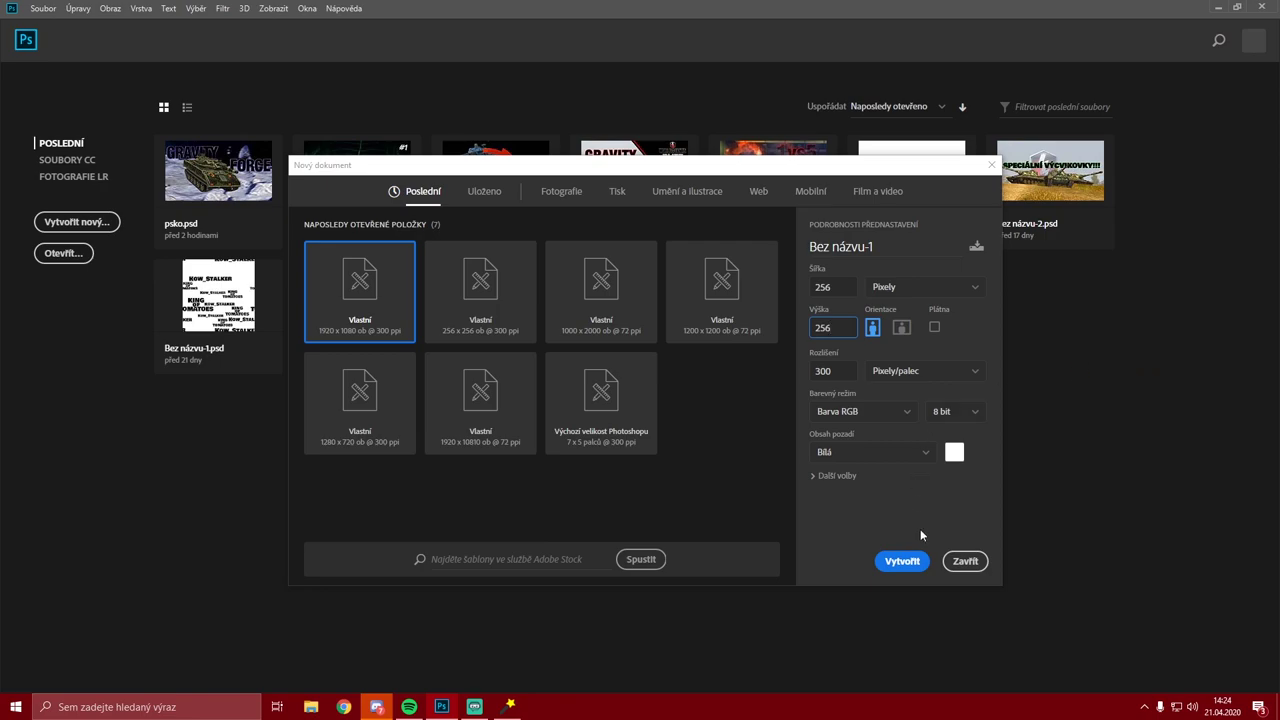
pyautogui.click(910, 560)
# Draw a rectangular marquee selection around the white canvas and deselect it
pyautogui.scroll(-4, 797, 460)
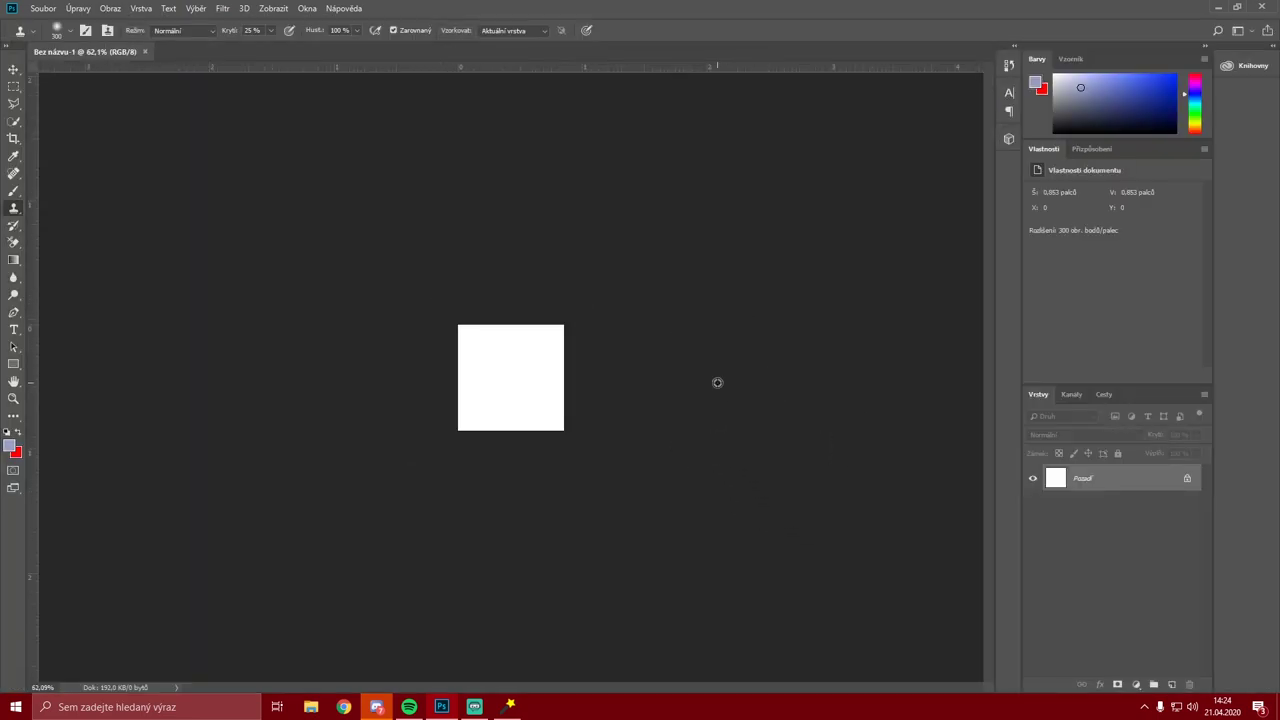
pyautogui.click(14, 104)
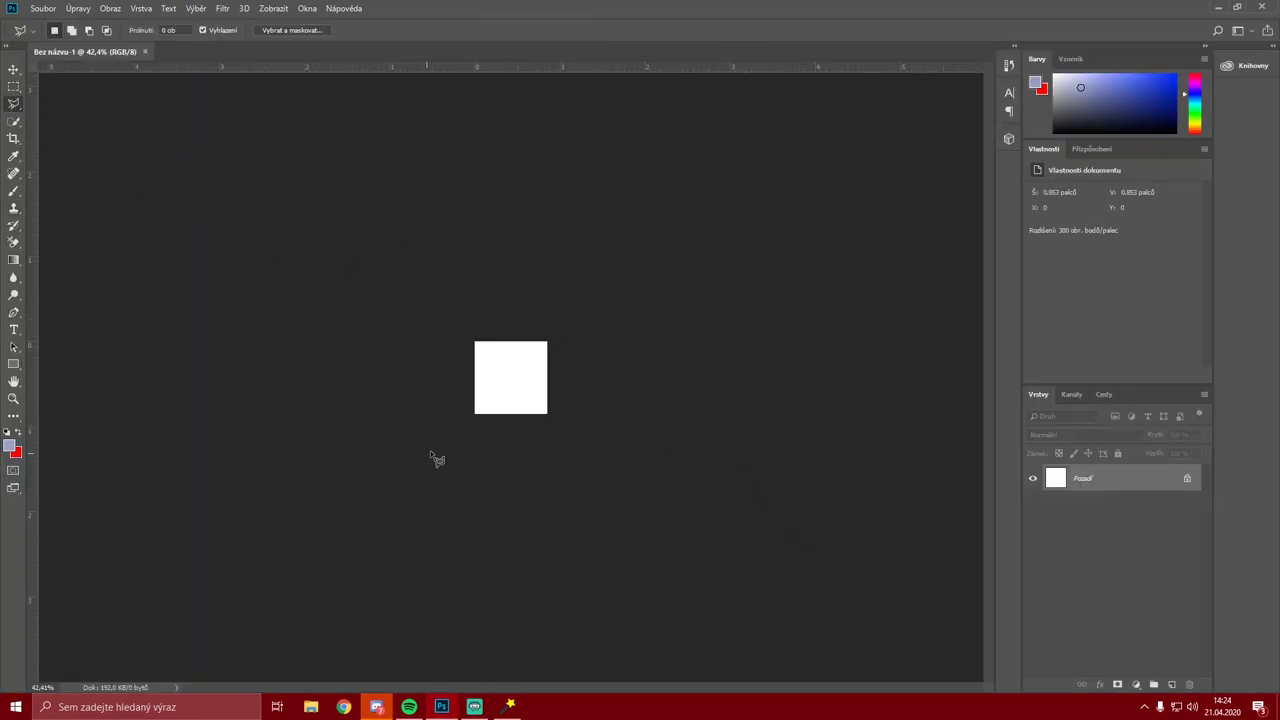
pyautogui.click(15, 87)
pyautogui.moveTo(423, 141); pyautogui.dragTo(780, 500)
pyautogui.rightClick(529, 385)
pyautogui.click(555, 388)
# Outline a large four-sided area around the canvas with the Polygonal Lasso and deselect it
pyautogui.press('l')
pyautogui.moveTo(360, 542)
pyautogui.mouseDown()
pyautogui.moveTo(337, 152)
pyautogui.moveTo(367, 138)
pyautogui.moveTo(947, 169)
pyautogui.moveTo(949, 143)
pyautogui.moveTo(932, 328)
pyautogui.moveTo(941, 506)
pyautogui.moveTo(364, 549)
pyautogui.mouseUp()
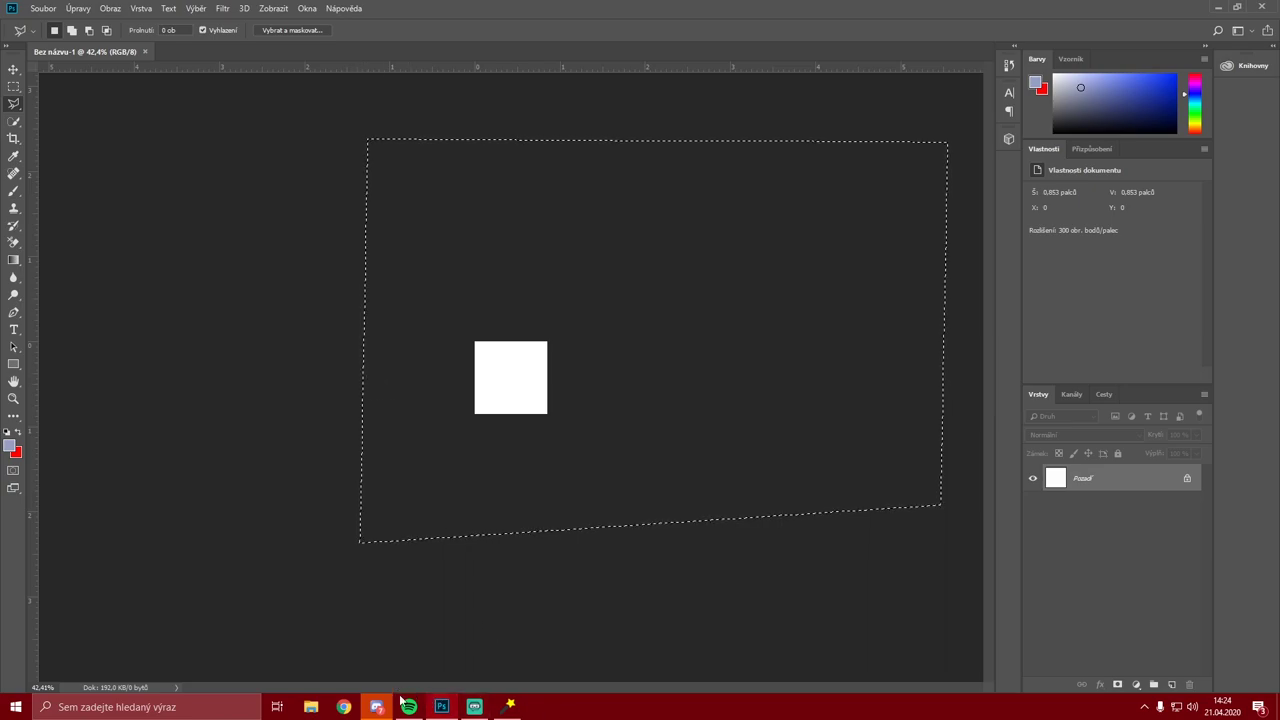
pyautogui.rightClick(488, 370)
pyautogui.click(520, 375)
# Set the foreground colour to a bright, saturated blue
pyautogui.scroll(2, 480, 440)
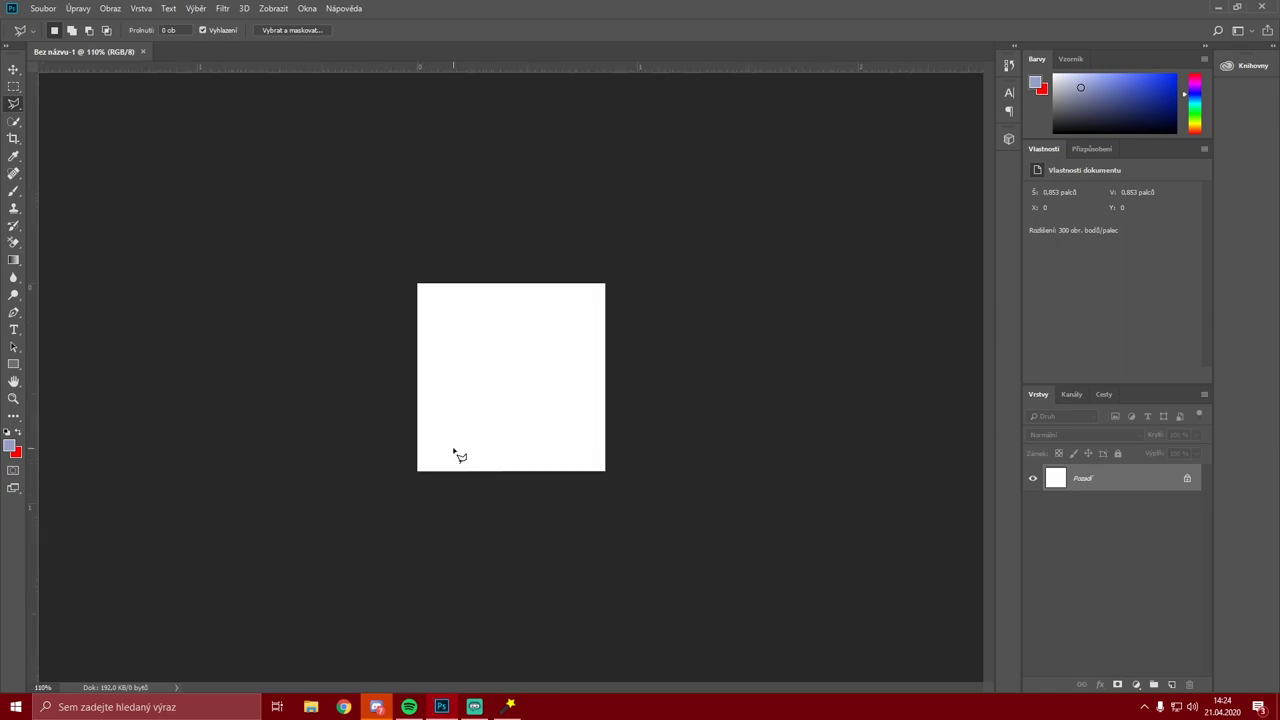
pyautogui.scroll(2, 455, 453)
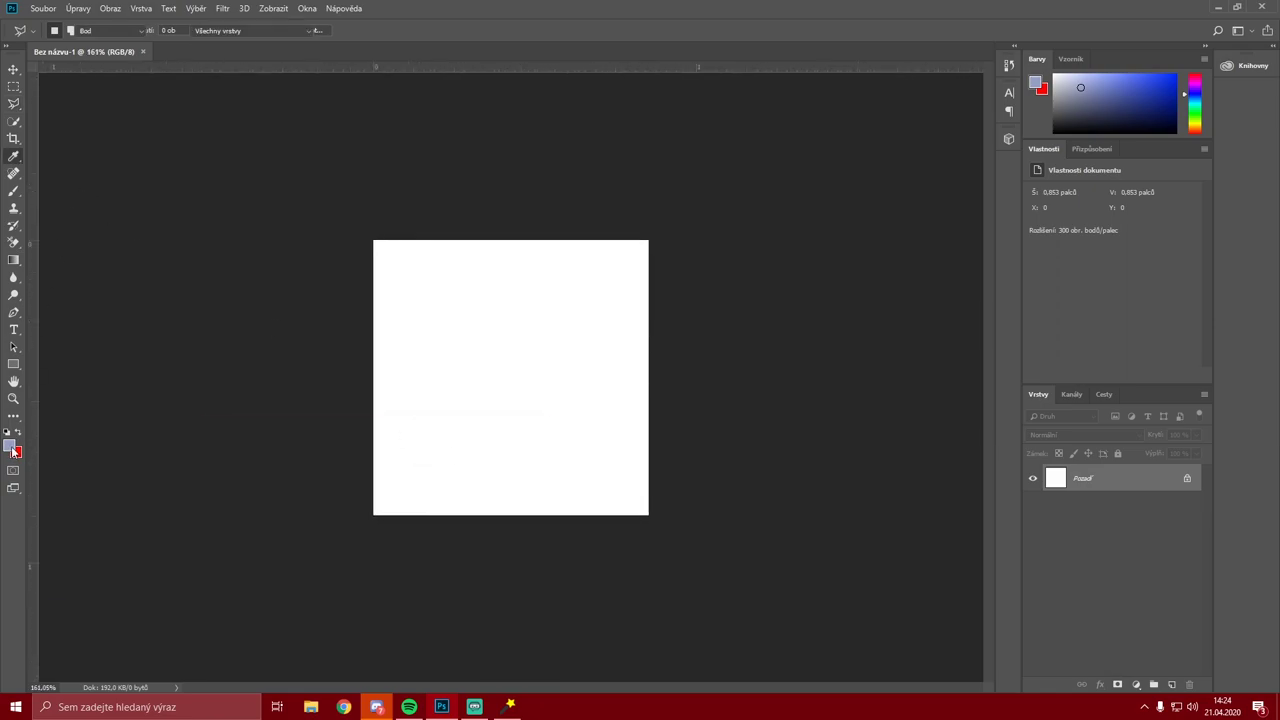
pyautogui.click(9, 446)
pyautogui.click(368, 453)
pyautogui.click(500, 449)
# Reduce the size of the soft Brush and paint blue patches along the canvas's lower and upper edges
pyautogui.click(13, 190)
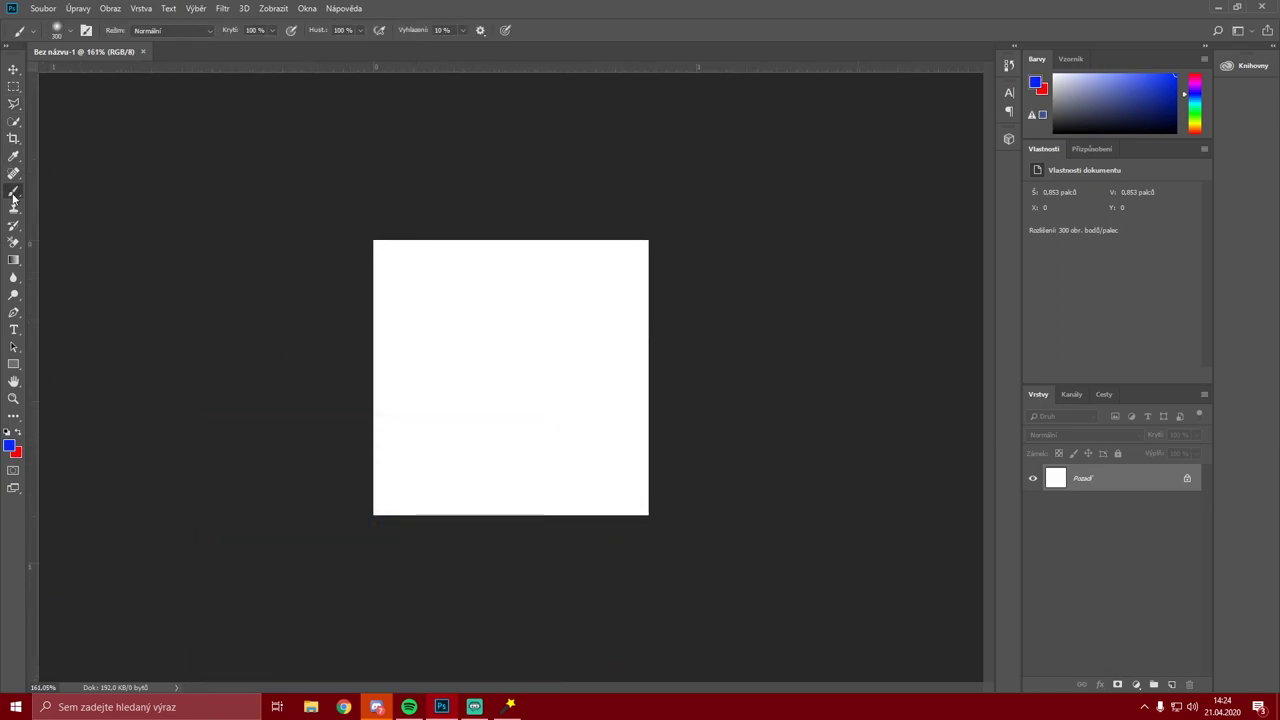
pyautogui.rightClick(322, 256)
pyautogui.click(290, 230)
pyautogui.press(']')
pyautogui.press('[')
pyautogui.press('[')
pyautogui.press('[')
pyautogui.press('[')
pyautogui.press('[')
pyautogui.press('[')
pyautogui.press('[')
pyautogui.press('[')
pyautogui.moveTo(457, 543)
pyautogui.mouseDown()
pyautogui.moveTo(548, 541)
pyautogui.moveTo(447, 525)
pyautogui.moveTo(586, 526)
pyautogui.mouseUp()
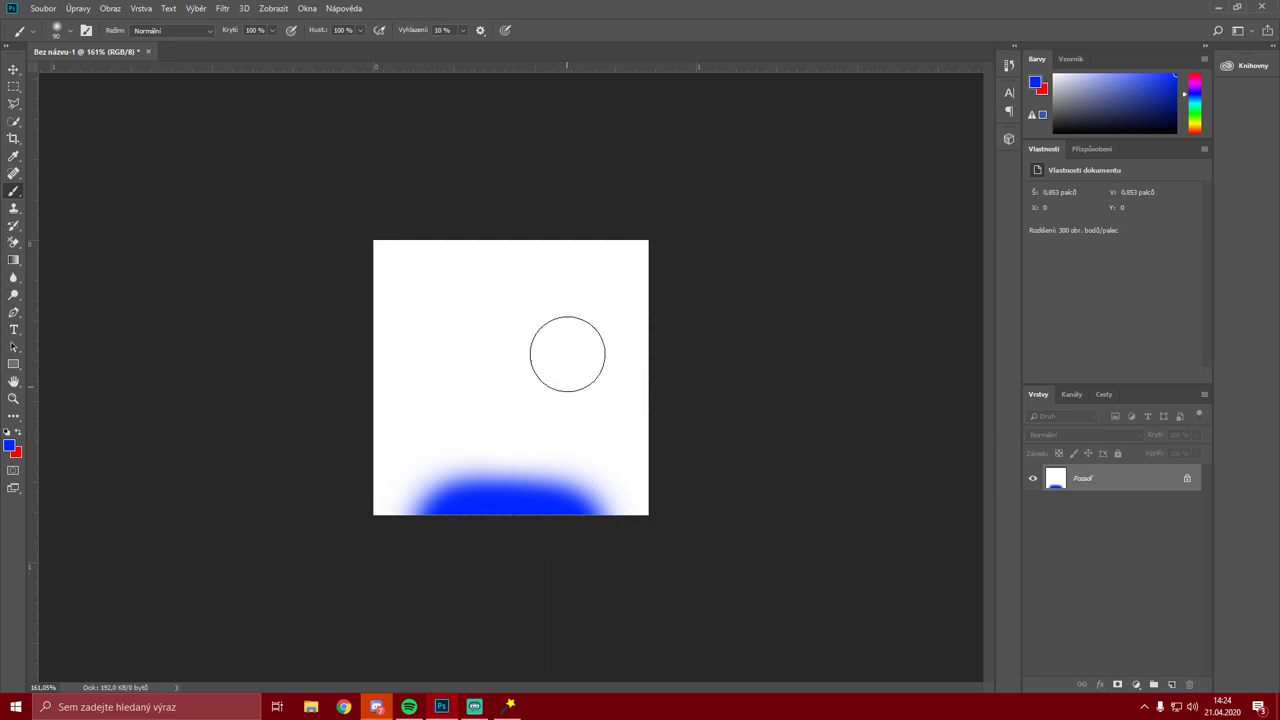
pyautogui.moveTo(446, 223)
pyautogui.mouseDown()
pyautogui.moveTo(571, 226)
pyautogui.moveTo(471, 220)
pyautogui.mouseUp()
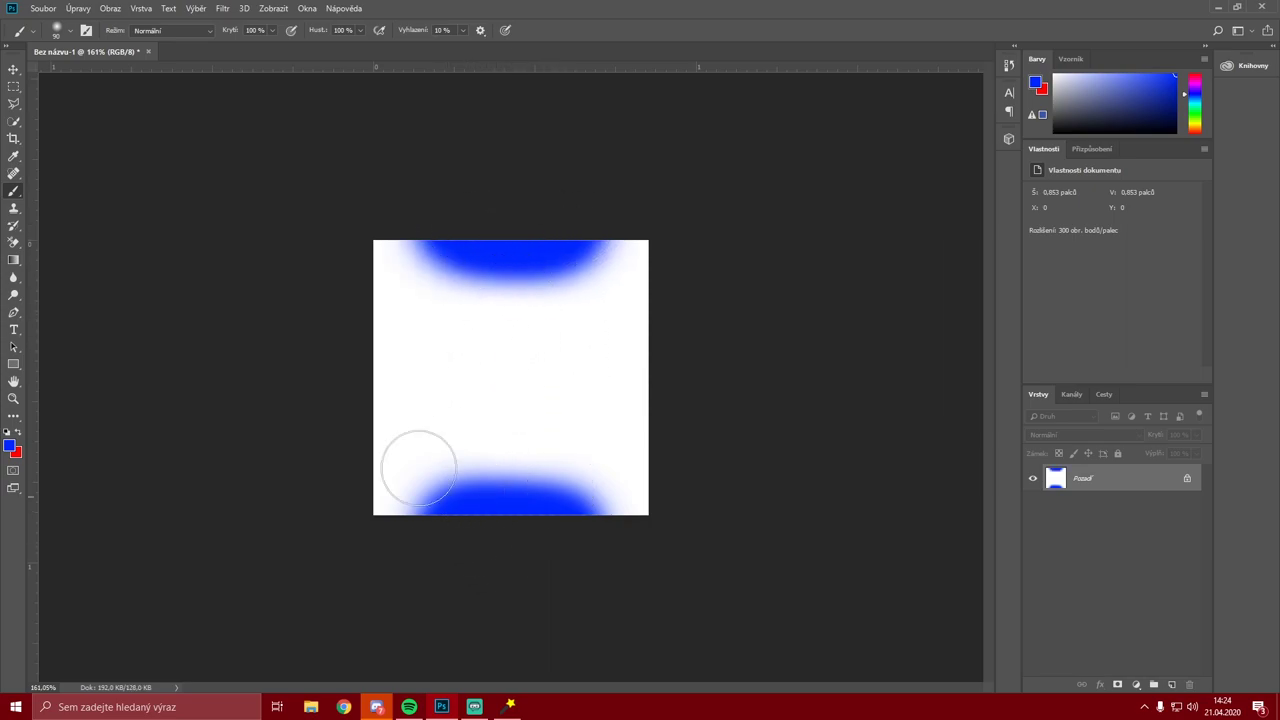
# Draw several rectangular marquee selections on the canvas, ending with a narrow strip at its left edge, and deselect
pyautogui.click(14, 86)
pyautogui.moveTo(360, 232); pyautogui.dragTo(686, 540)
pyautogui.moveTo(462, 502); pyautogui.dragTo(459, 222)
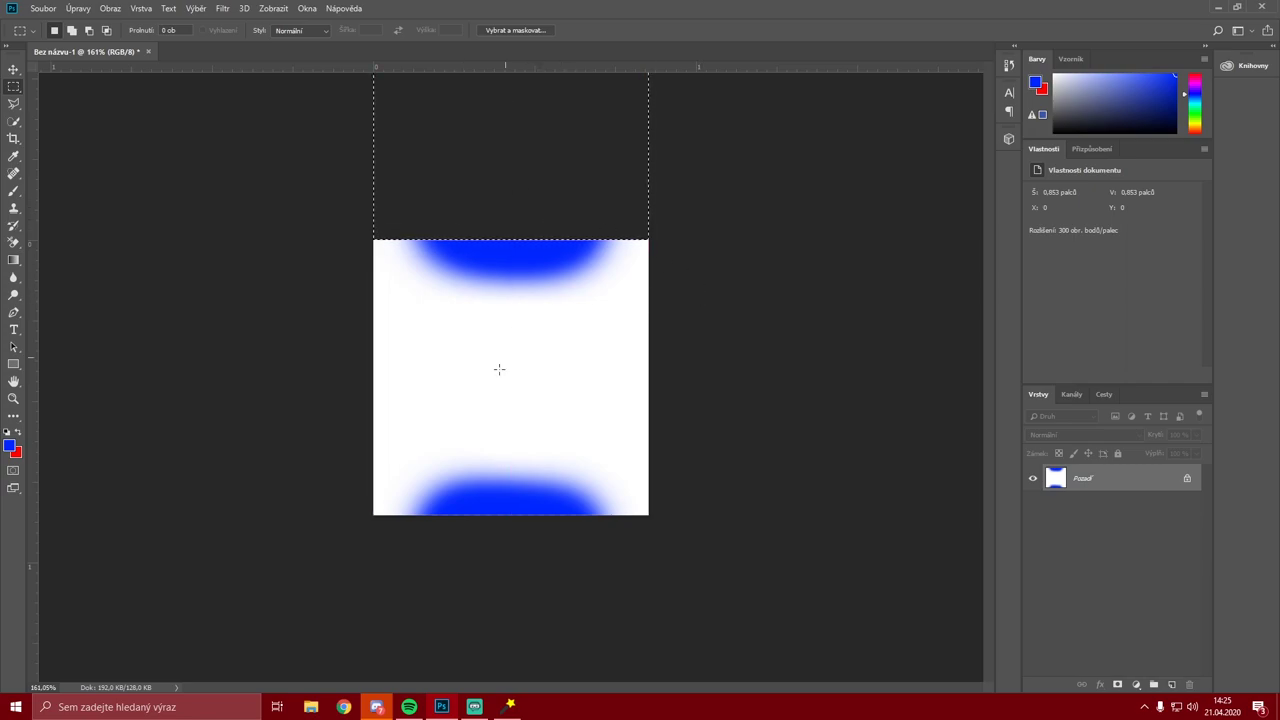
pyautogui.moveTo(377, 268); pyautogui.dragTo(377, 477)
pyautogui.rightClick(507, 430)
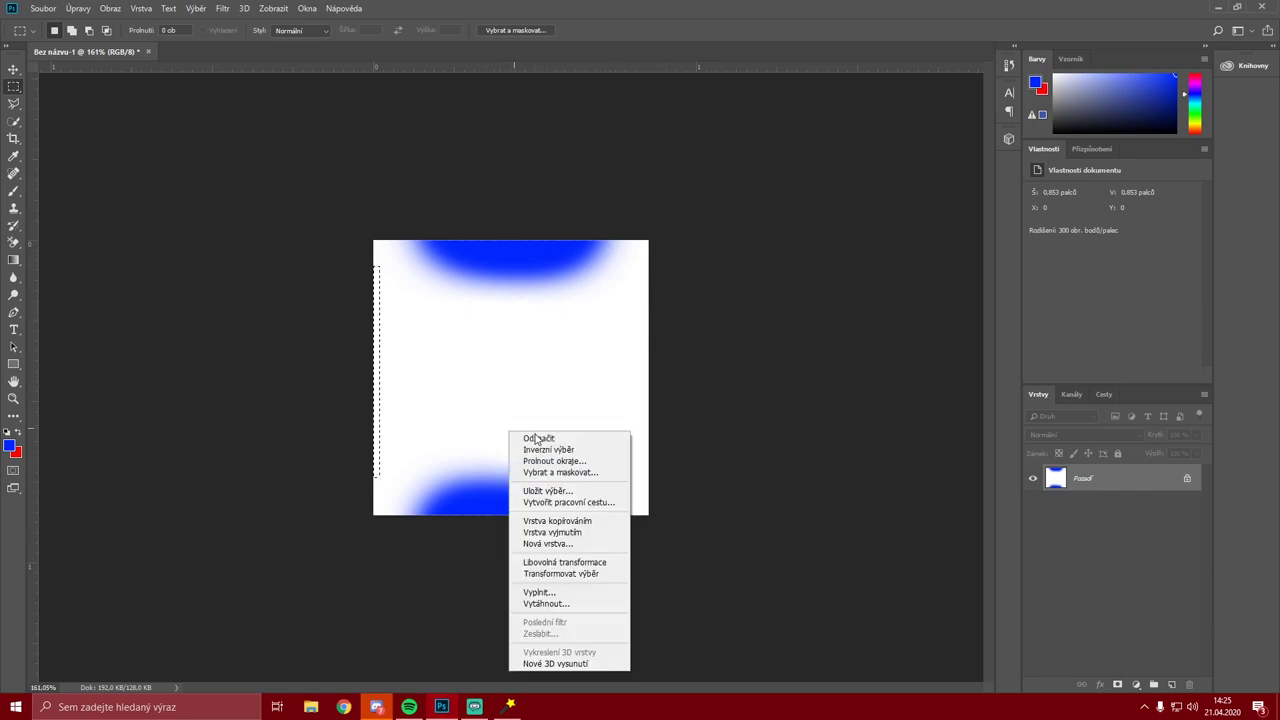
pyautogui.click(546, 442)
# Place the tank photo as an embedded image, centred at X -12 px and Y 121.5 px
pyautogui.click(43, 8)
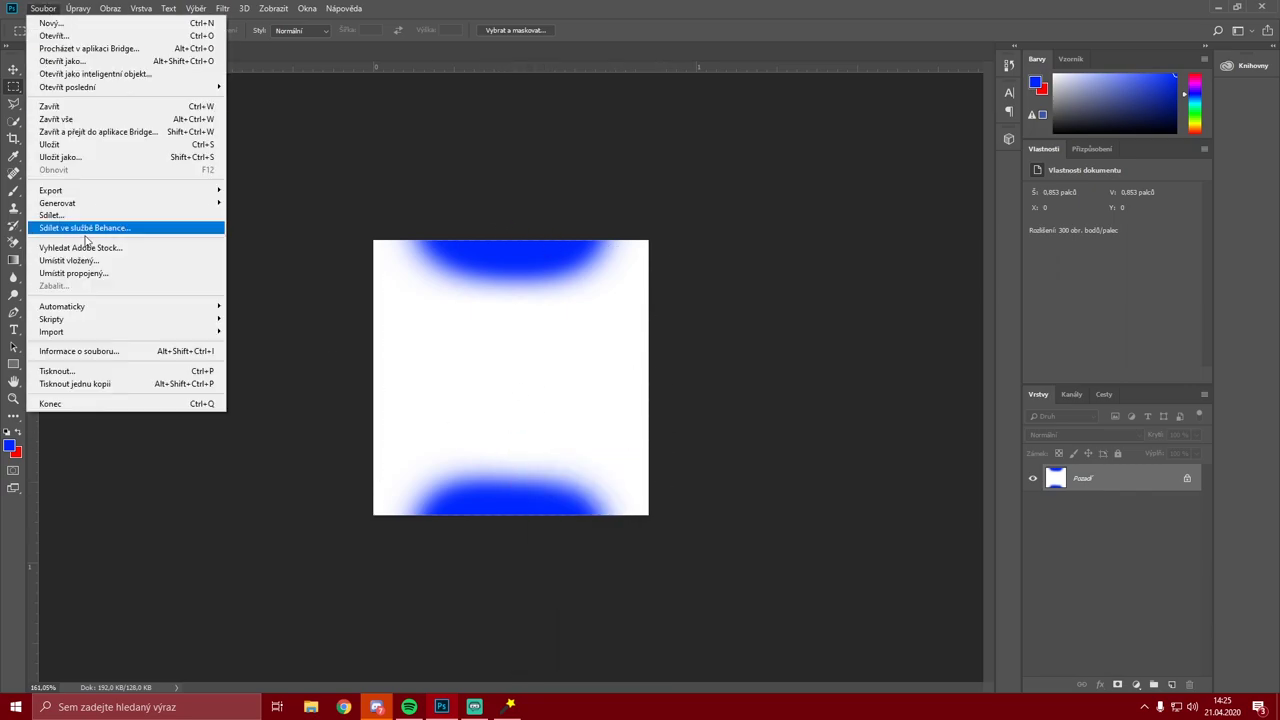
pyautogui.click(95, 261)
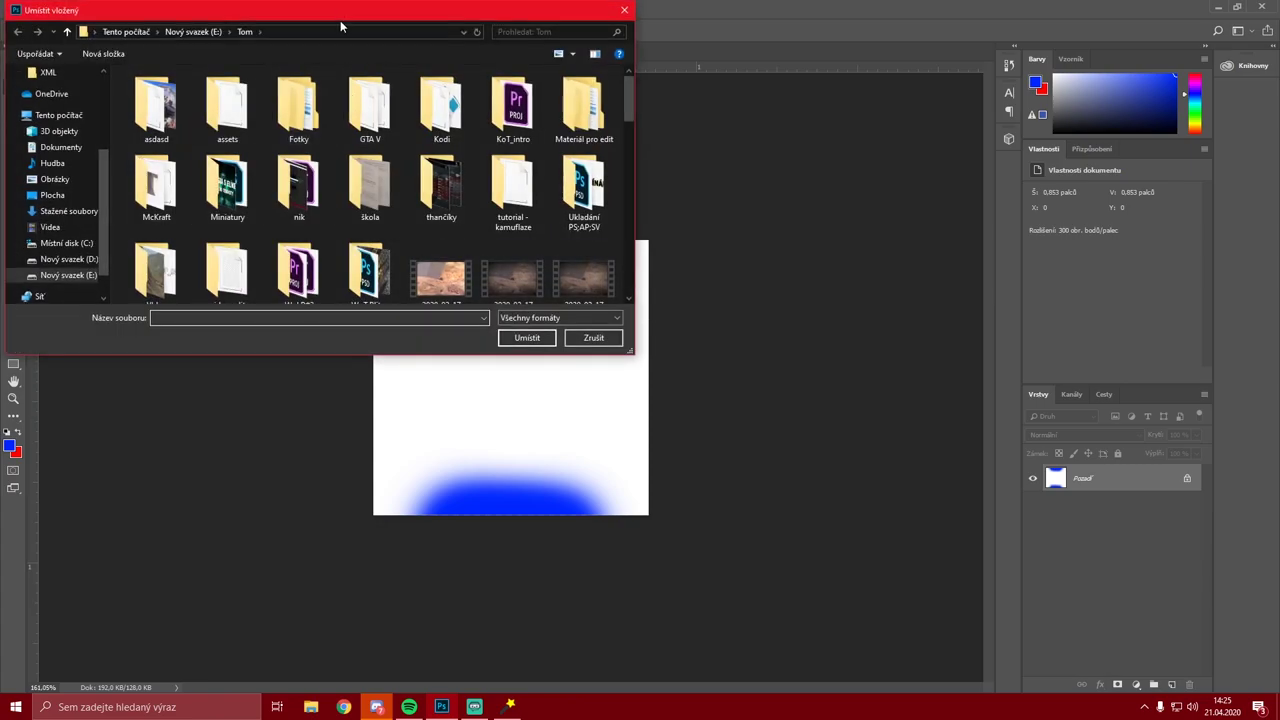
pyautogui.press('Escape')
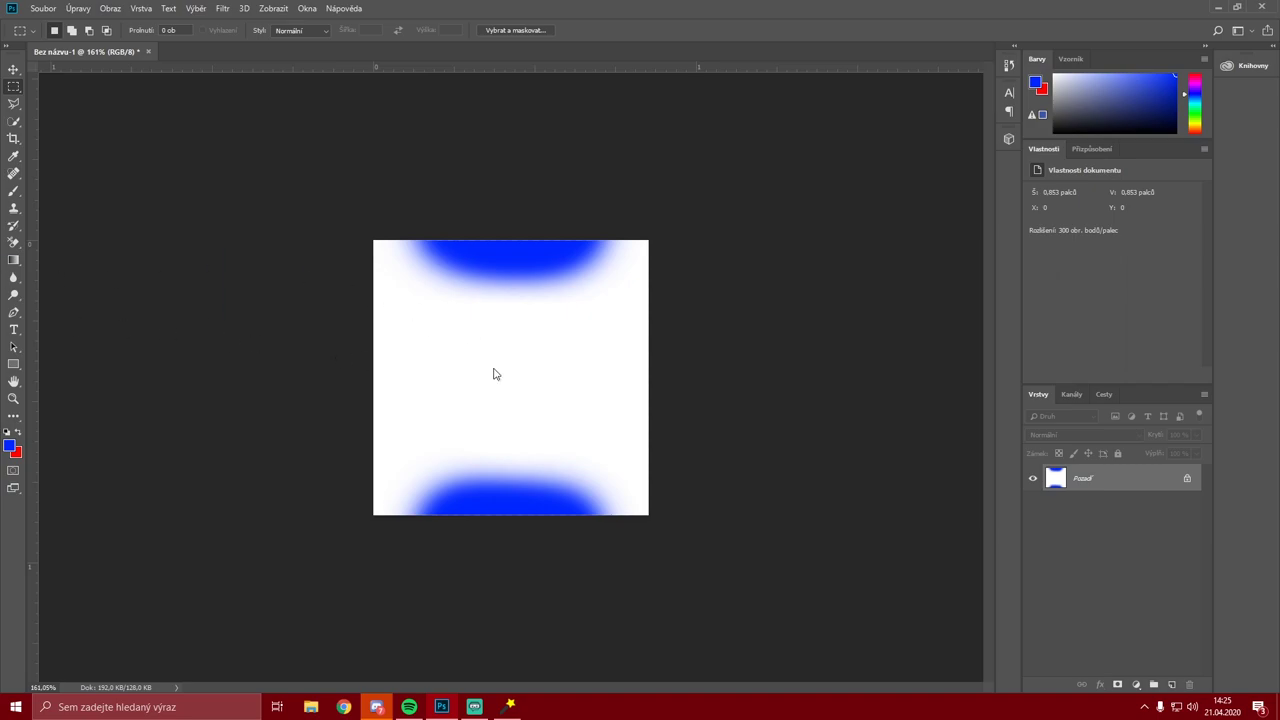
pyautogui.moveTo(259, 356); pyautogui.dragTo(303, 335)
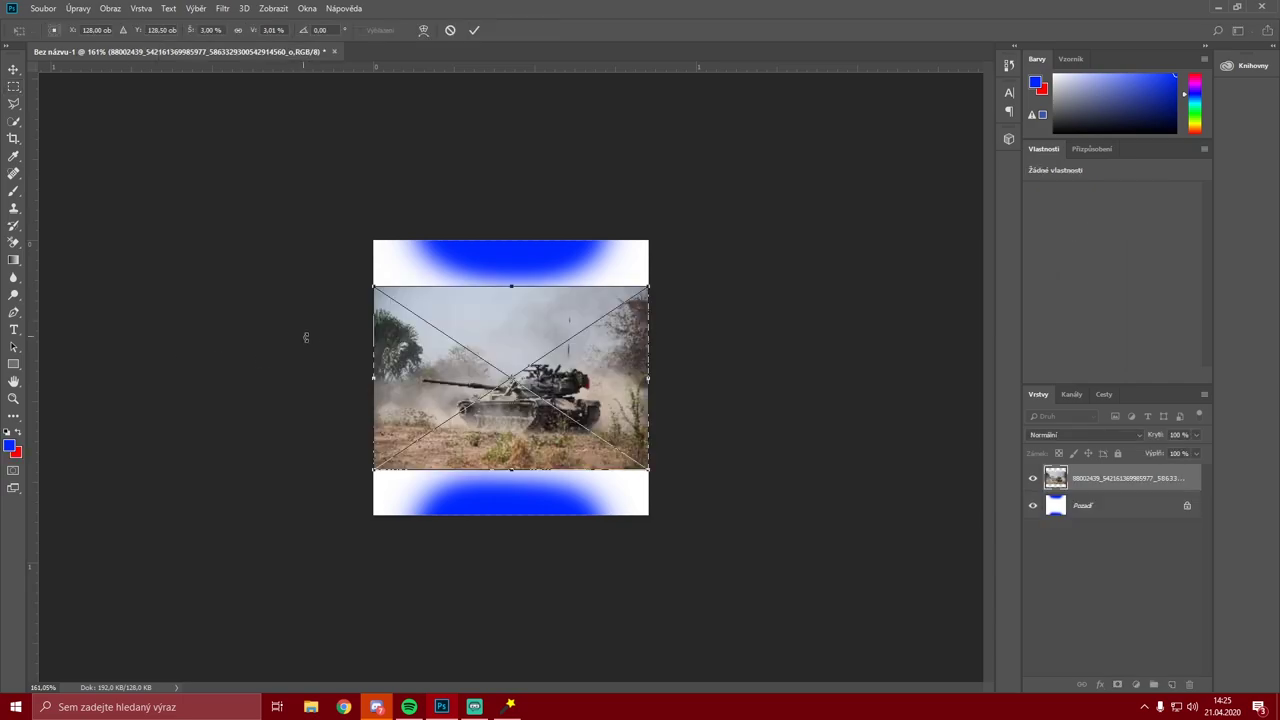
pyautogui.moveTo(578, 381); pyautogui.dragTo(427, 373)
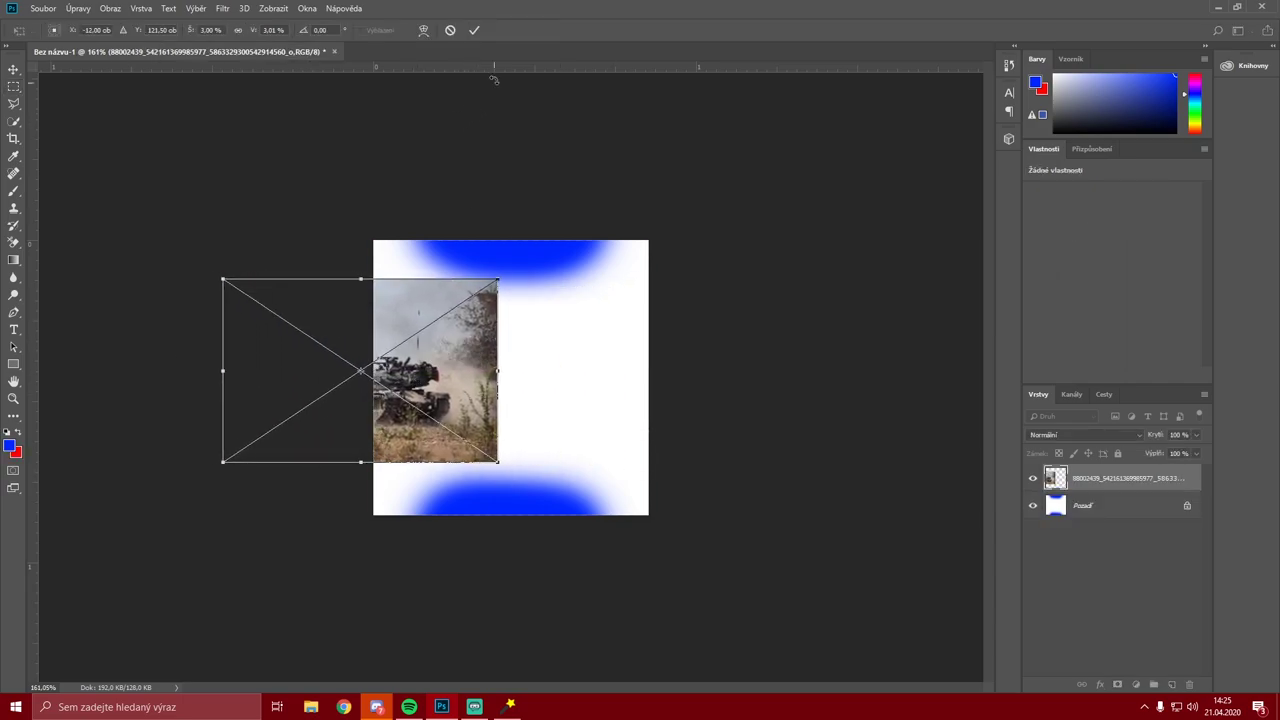
pyautogui.click(474, 30)
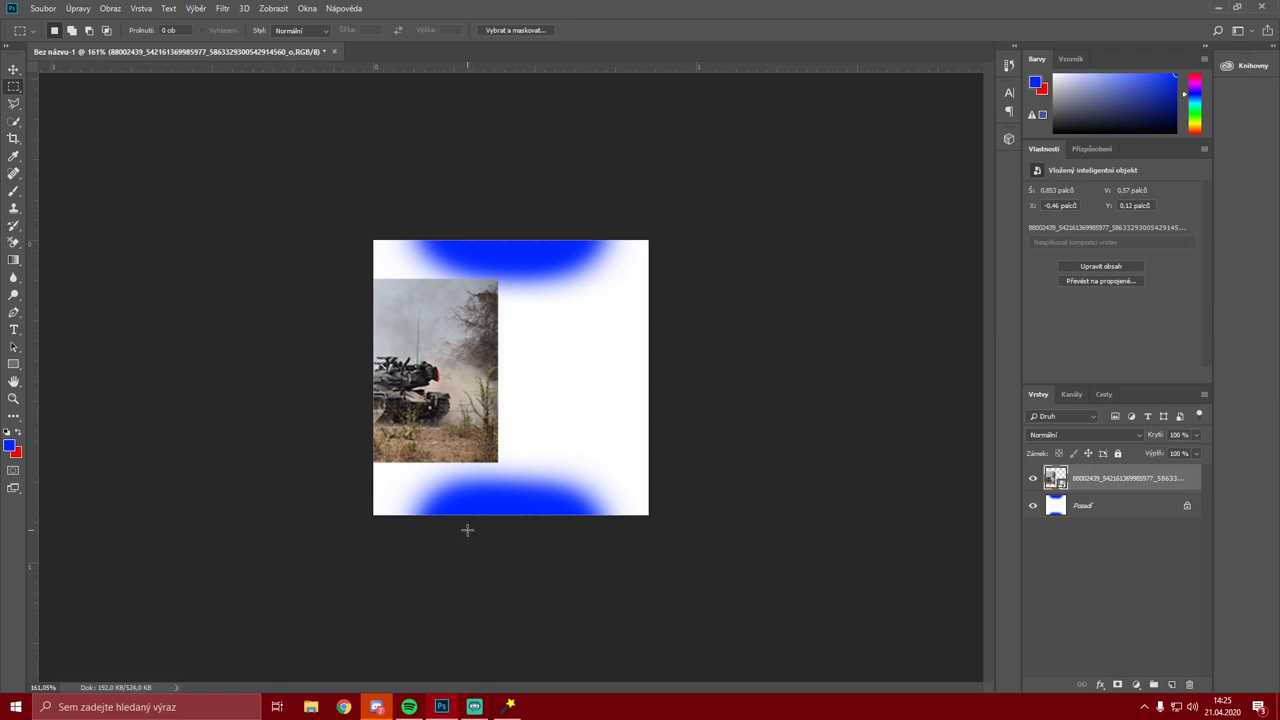
# Move the placed tank photo to X 135 px and Y 119.5 px with Free Transform and commit it
pyautogui.scroll(5, 318, 198)
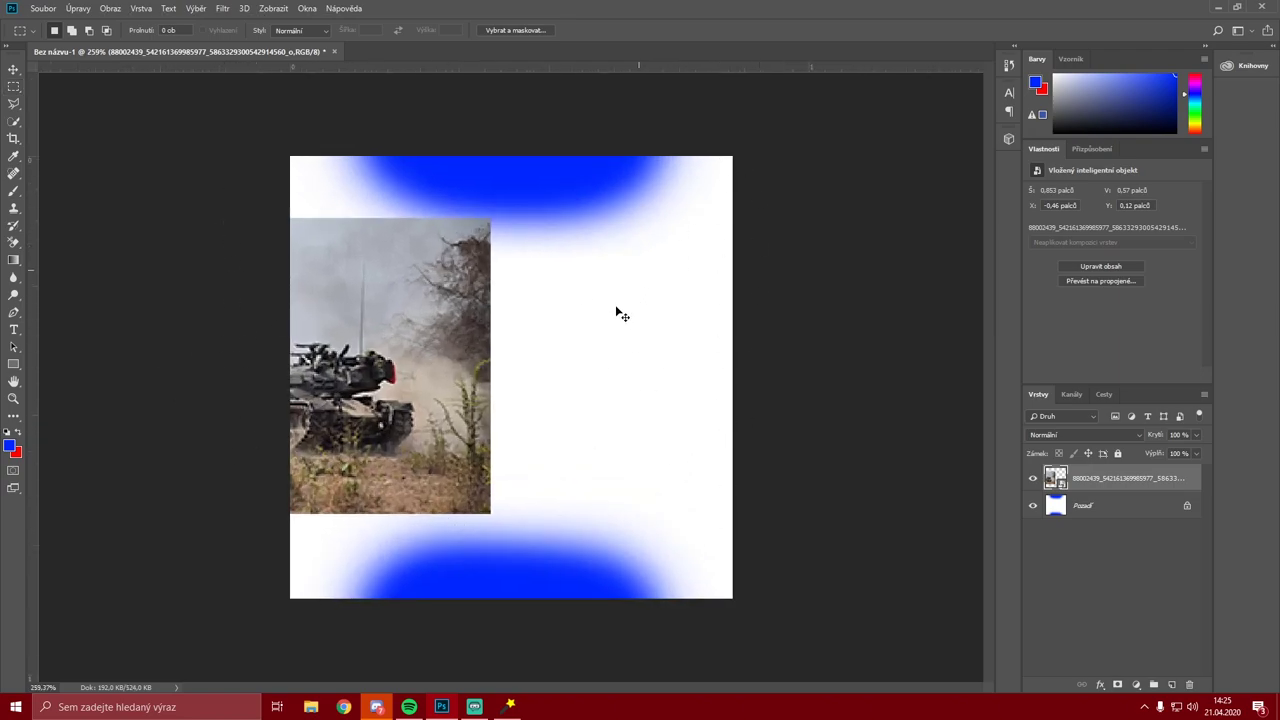
pyautogui.hotkey('ctrl', 't')
pyautogui.moveTo(295, 392); pyautogui.dragTo(564, 358)
pyautogui.click(12, 88)
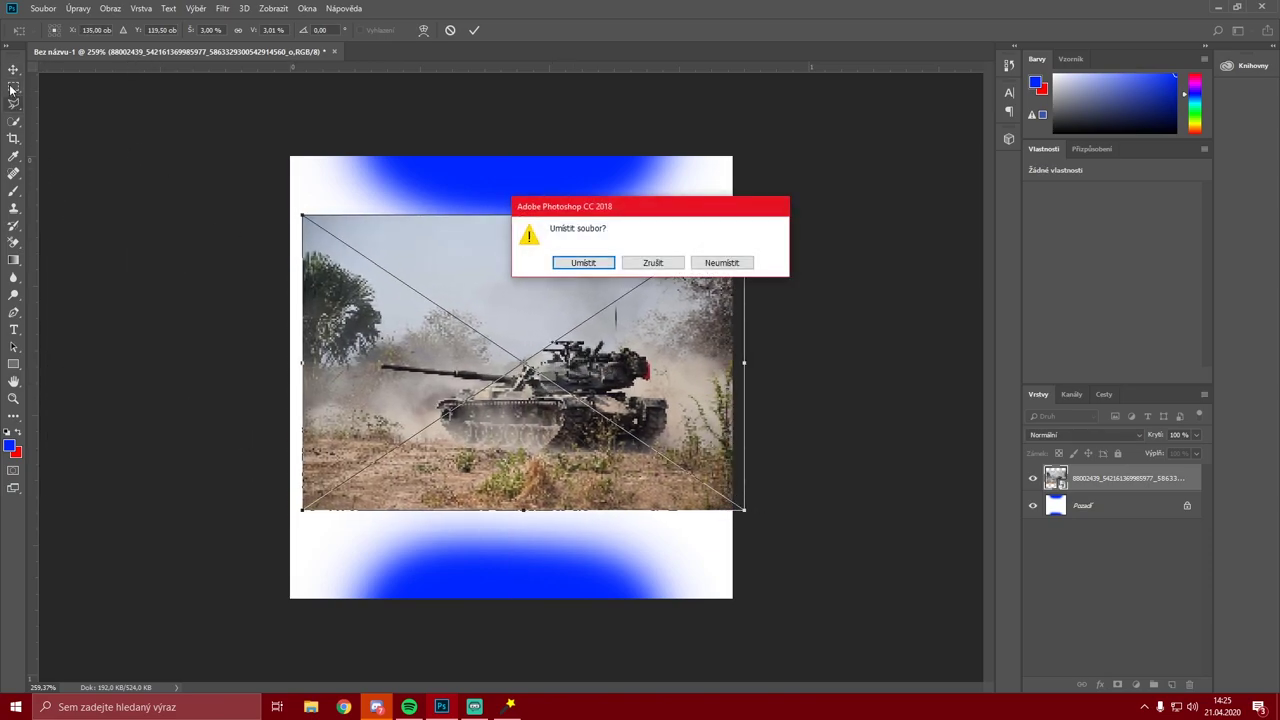
pyautogui.click(583, 262)
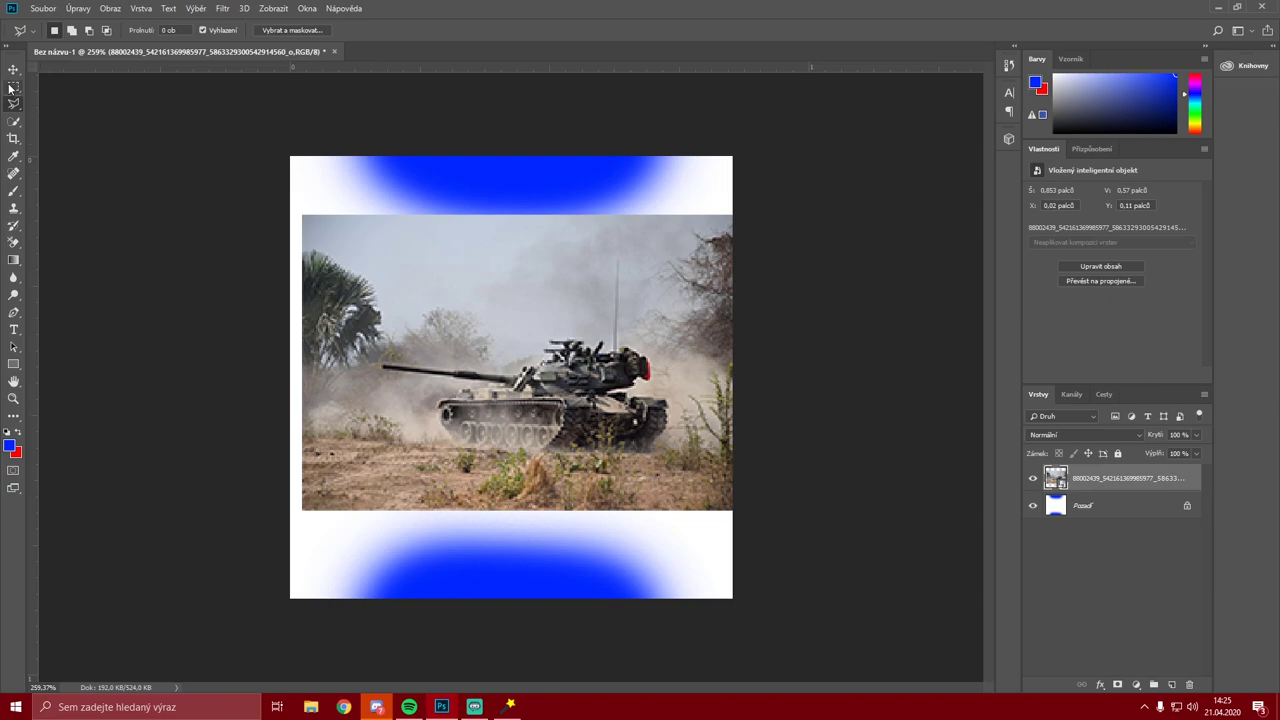
# Select the left part of the tank photo with a rectangular marquee and copy it to a new layer
pyautogui.moveTo(278, 179); pyautogui.dragTo(547, 560)
pyautogui.rightClick(425, 400)
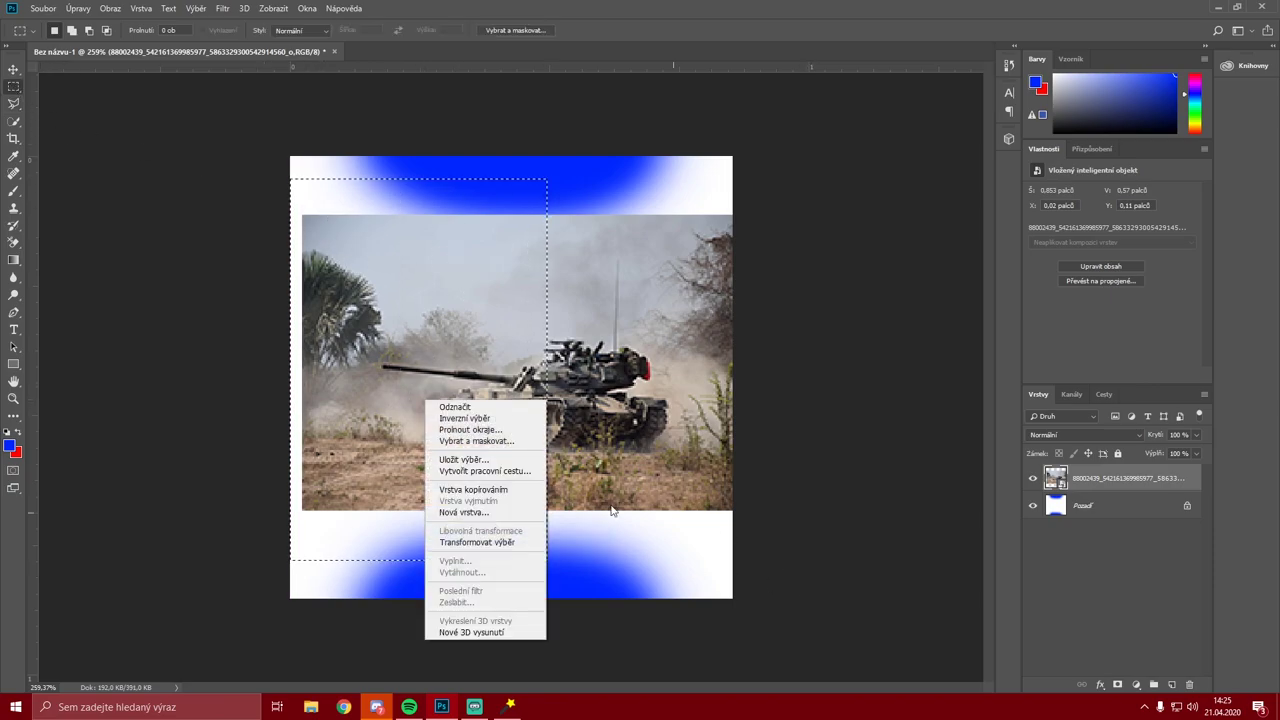
pyautogui.click(490, 490)
pyautogui.click(1118, 508)
pyautogui.press('Delete')
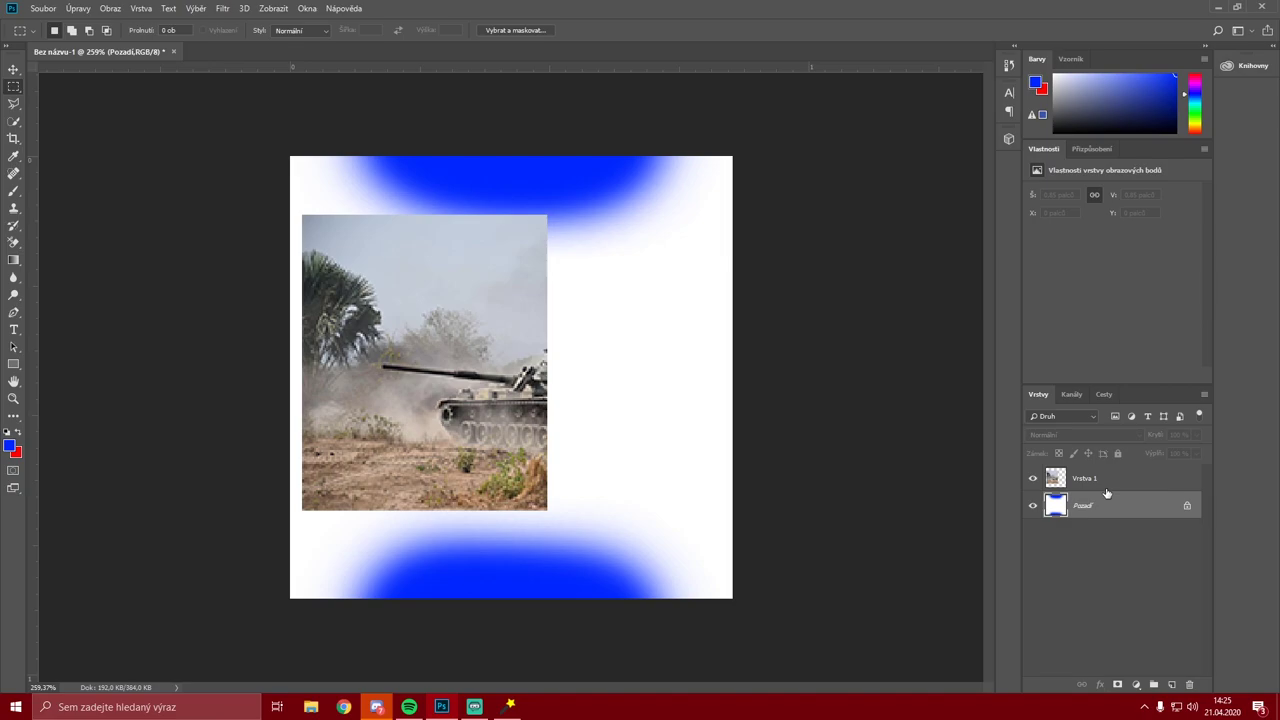
pyautogui.hotkey('ctrl', 'z')
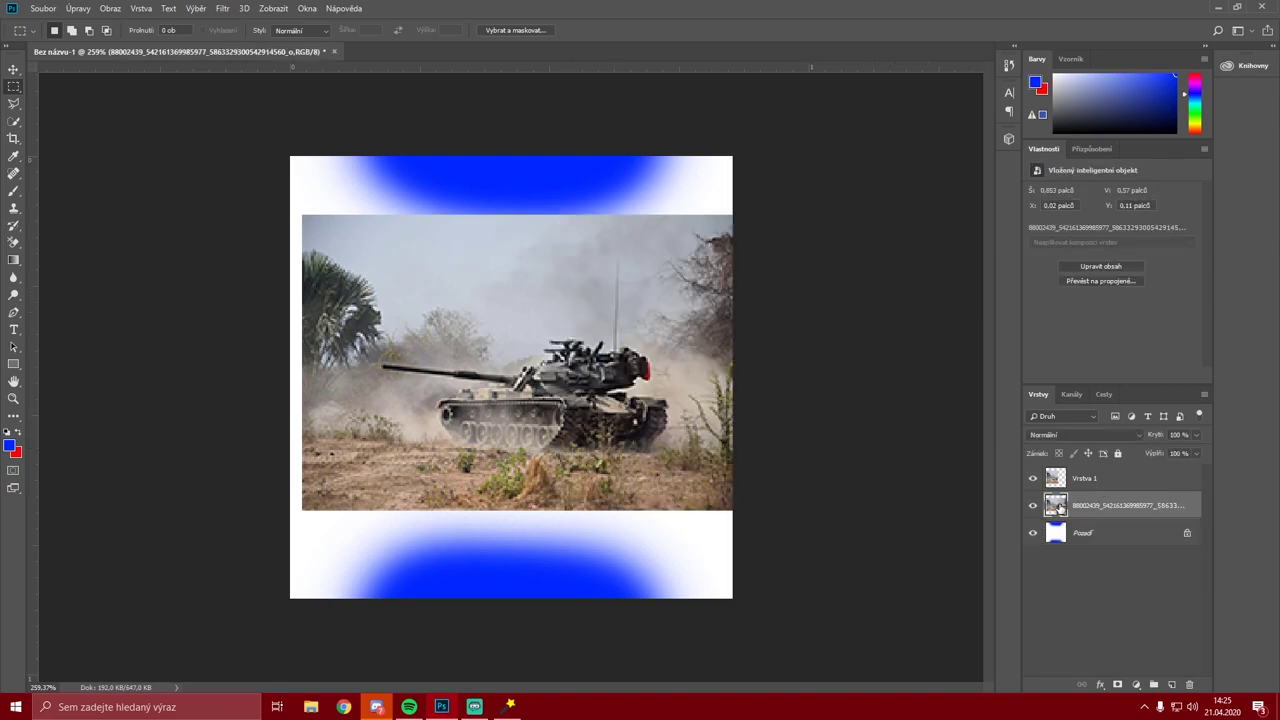
pyautogui.click(1128, 483)
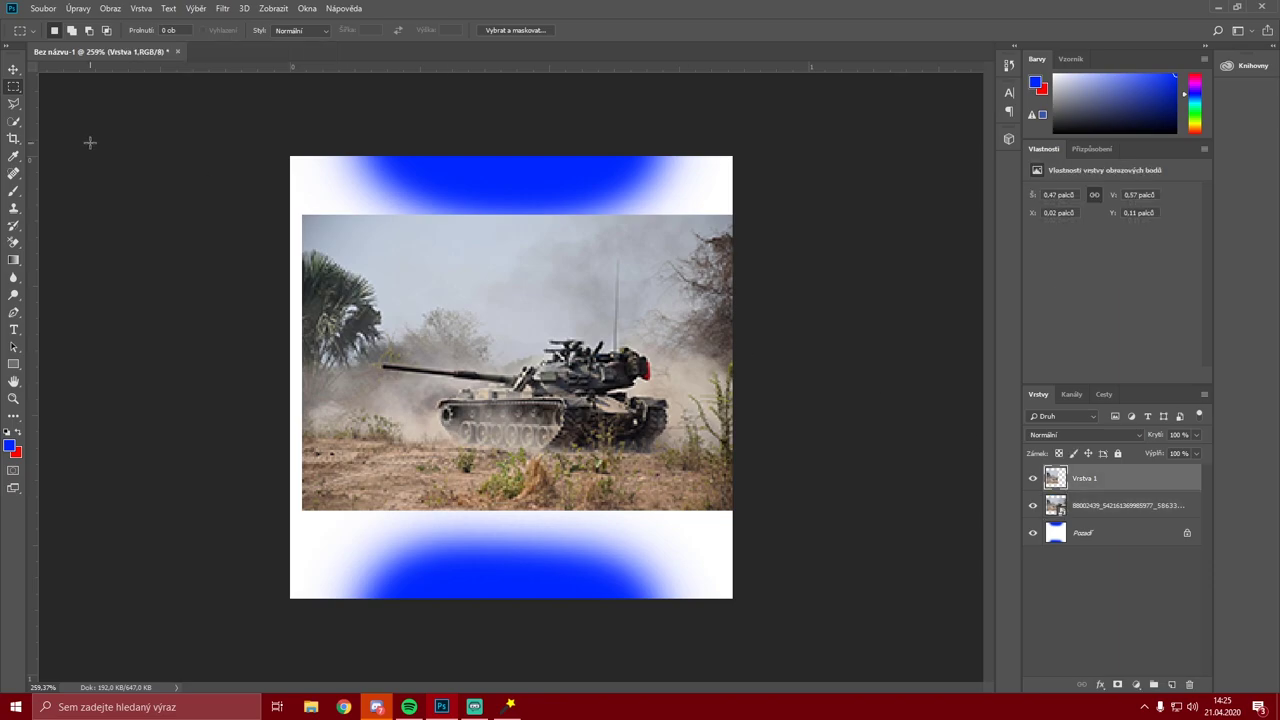
# Select the area covered by the copied left part on layer Vrstva 1 with the Quick Selection tool
pyautogui.click(1044, 510)
pyautogui.click(14, 121)
pyautogui.moveTo(500, 393)
pyautogui.mouseDown()
pyautogui.moveTo(690, 360)
pyautogui.moveTo(568, 490)
pyautogui.mouseUp()
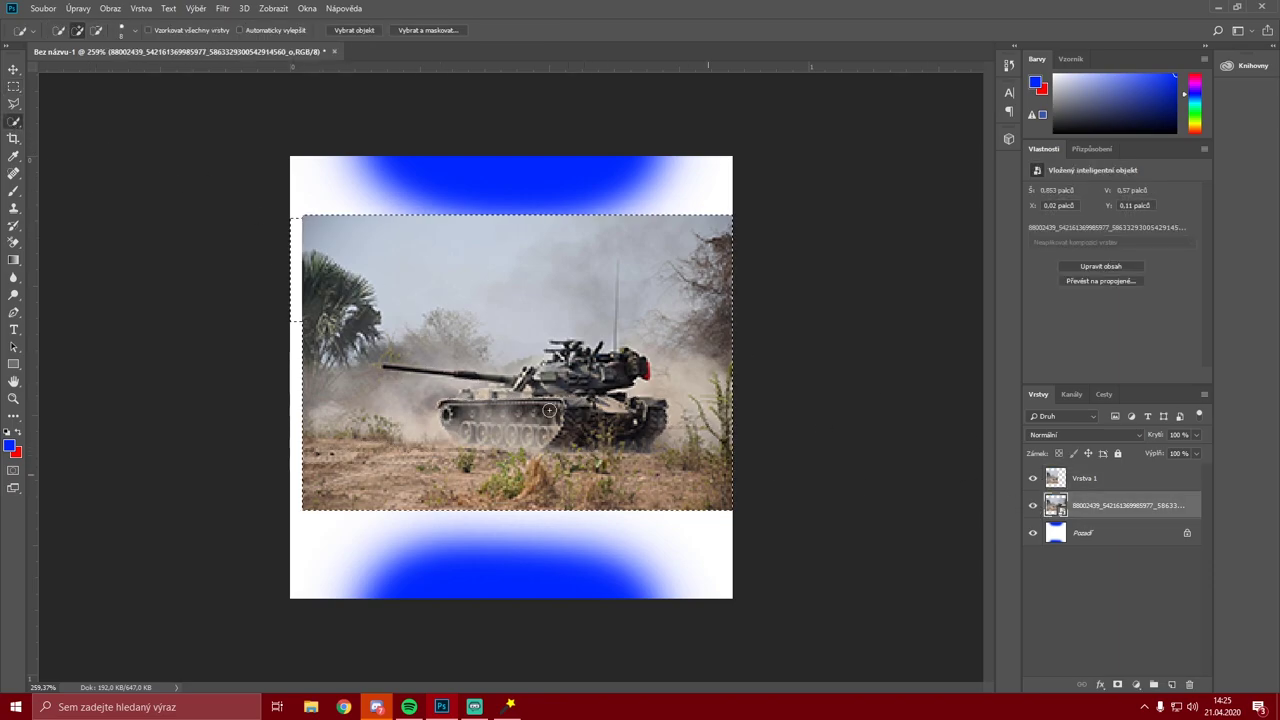
pyautogui.click(1100, 478)
pyautogui.click(494, 306)
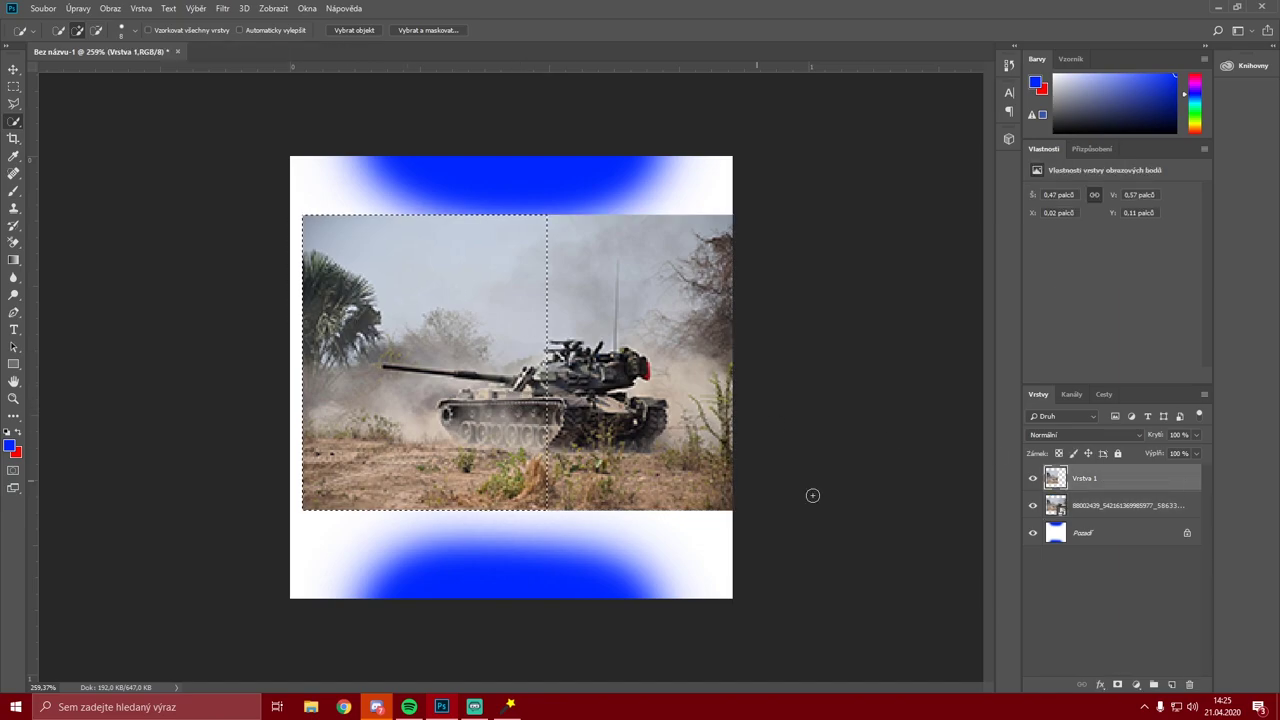
# Rasterize the original tank photo layer, erase the selected left part from it and deselect
pyautogui.click(1122, 505)
pyautogui.press('Delete')
pyautogui.click(642, 260)
pyautogui.rightClick(1144, 506)
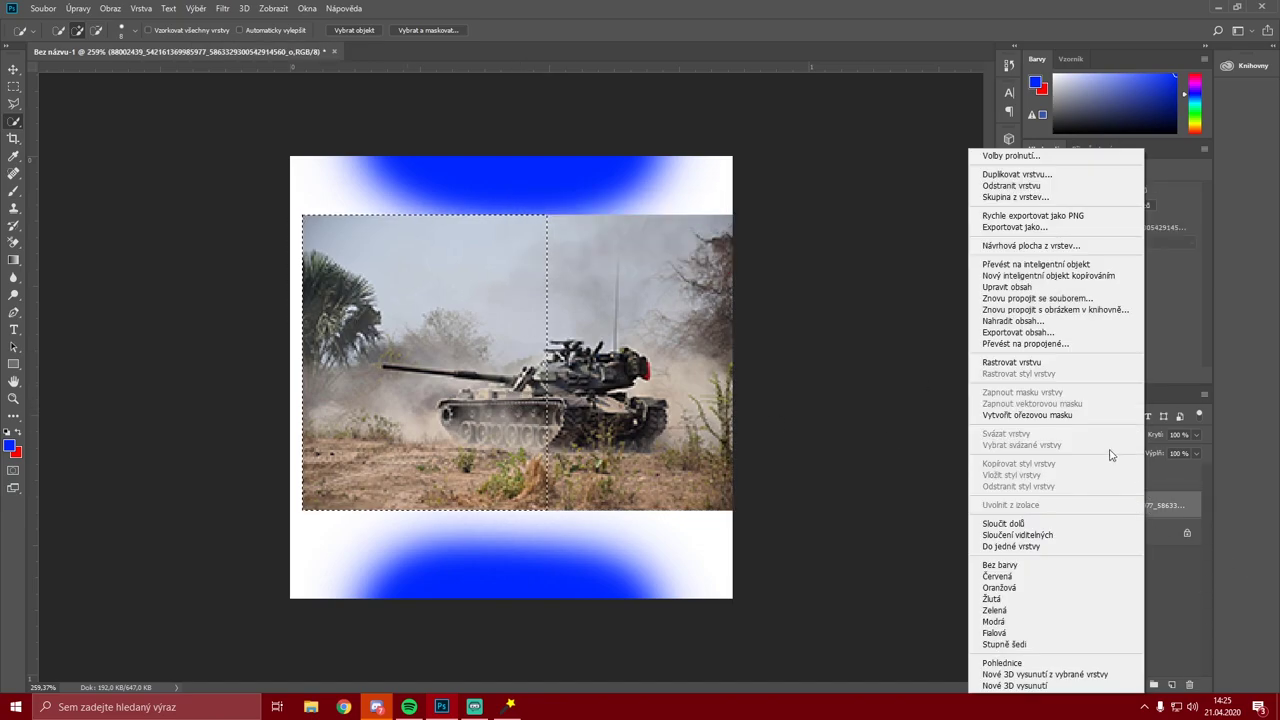
pyautogui.click(1050, 362)
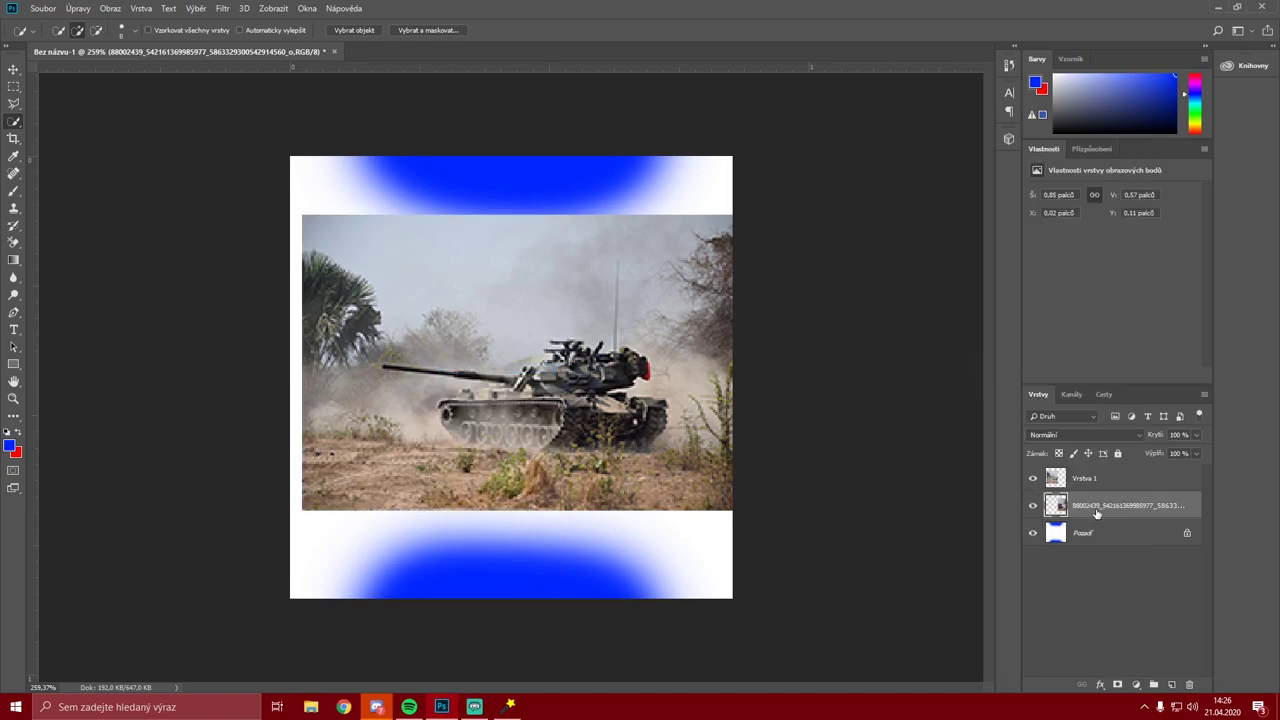
pyautogui.press('super')
pyautogui.press('Escape')
# Move the original photo layer to X -14 px and Y 119.5 px with Free Transform and commit it
pyautogui.hotkey('ctrl', 't')
pyautogui.moveTo(581, 406); pyautogui.dragTo(323, 406)
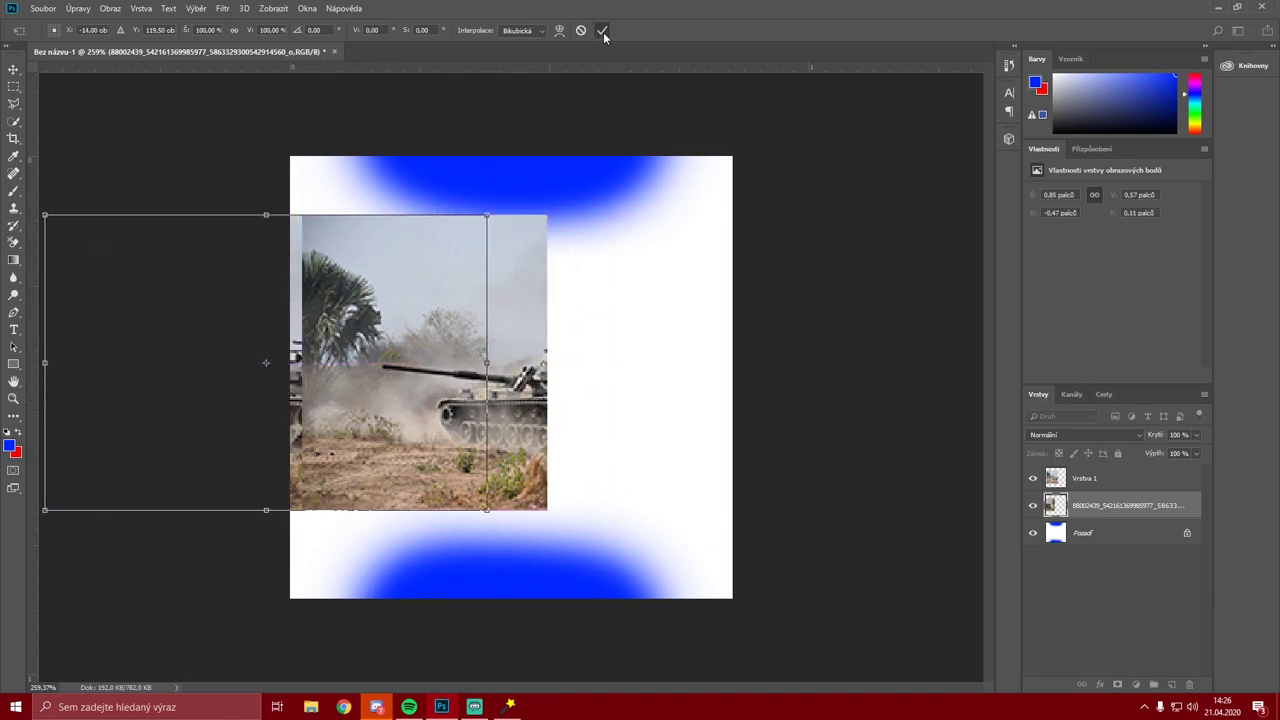
pyautogui.click(603, 30)
# Move the copied photo part on Vrstva 1 to X 0.38 in and Y 0.11 in, against the canvas's right edge, with Free Transform
pyautogui.click(1085, 478)
pyautogui.hotkey('ctrl', 't')
pyautogui.moveTo(432, 393); pyautogui.dragTo(627, 398)
pyautogui.click(602, 30)
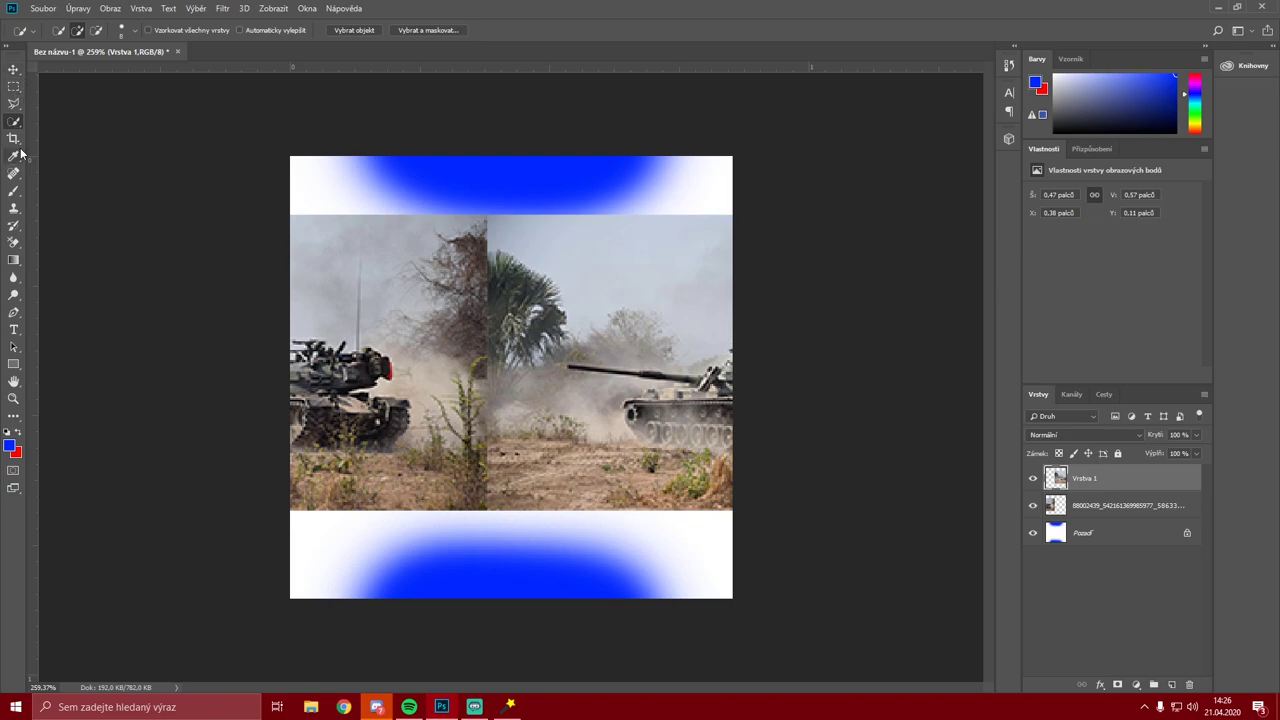
# Add a new empty layer above the photo parts and set the Brush's foreground colour to pure red
pyautogui.click(1172, 684)
pyautogui.moveTo(1088, 486); pyautogui.dragTo(1092, 555)
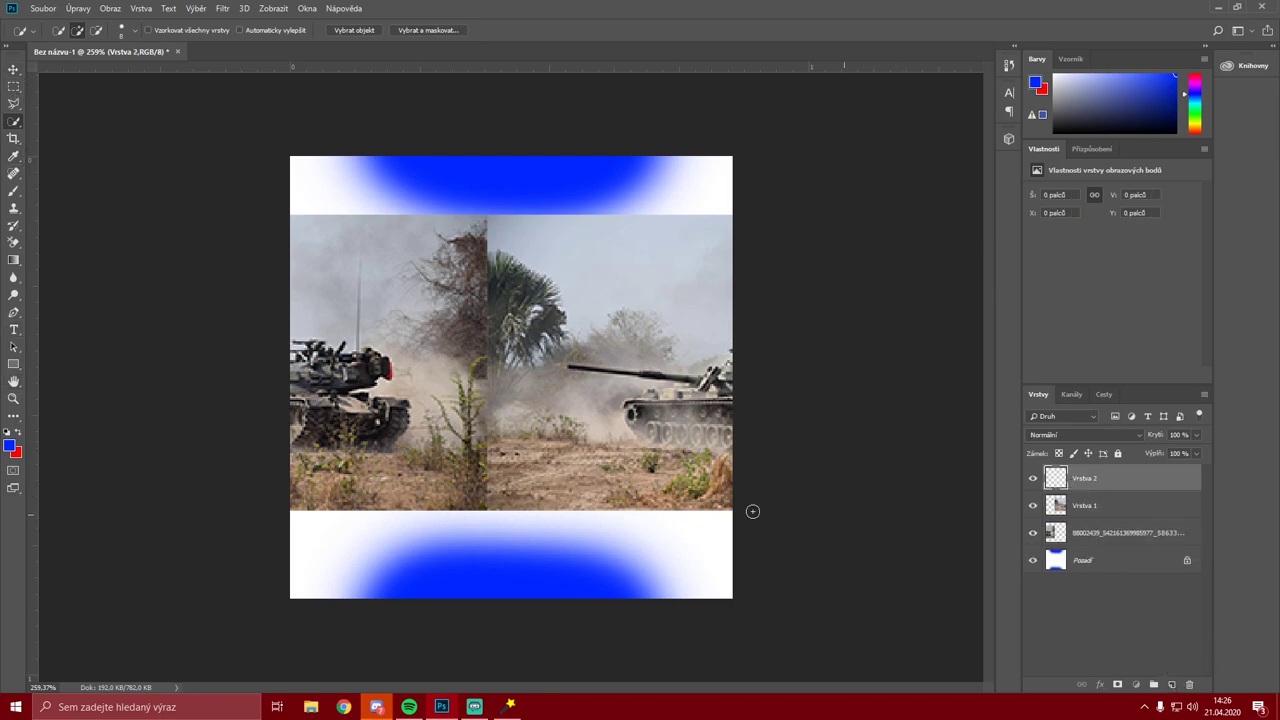
pyautogui.click(14, 190)
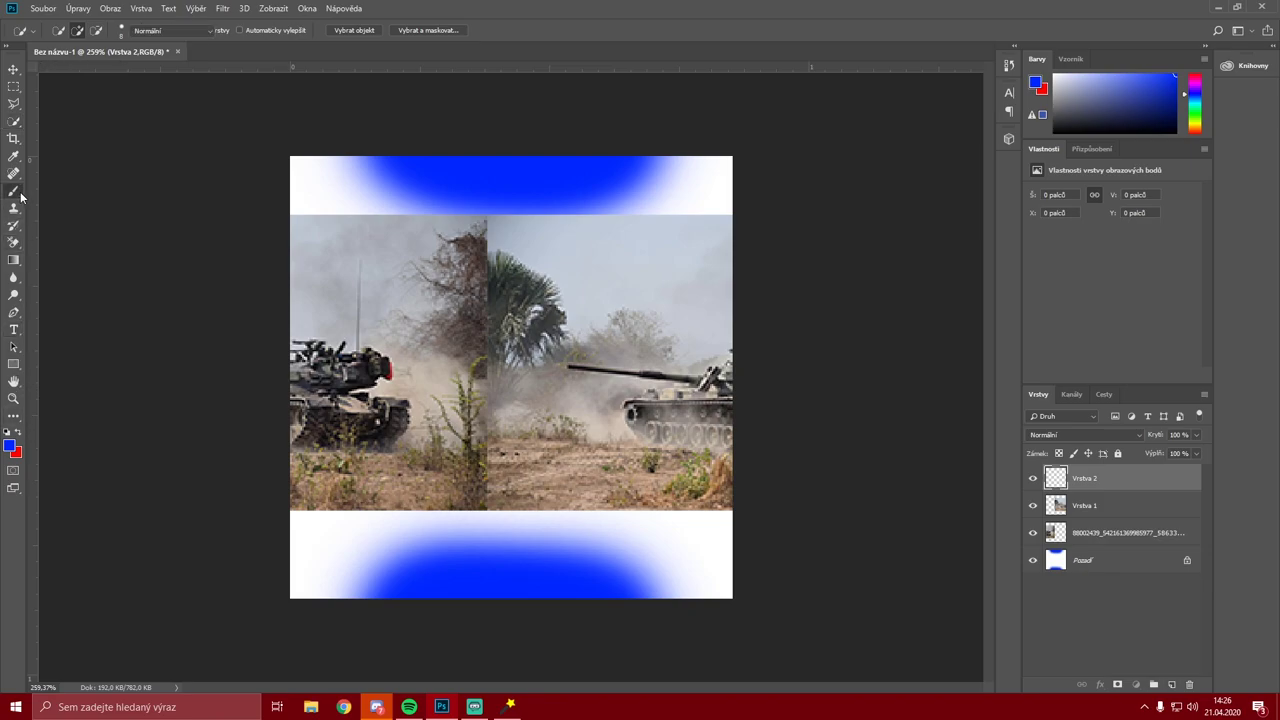
pyautogui.click(9, 445)
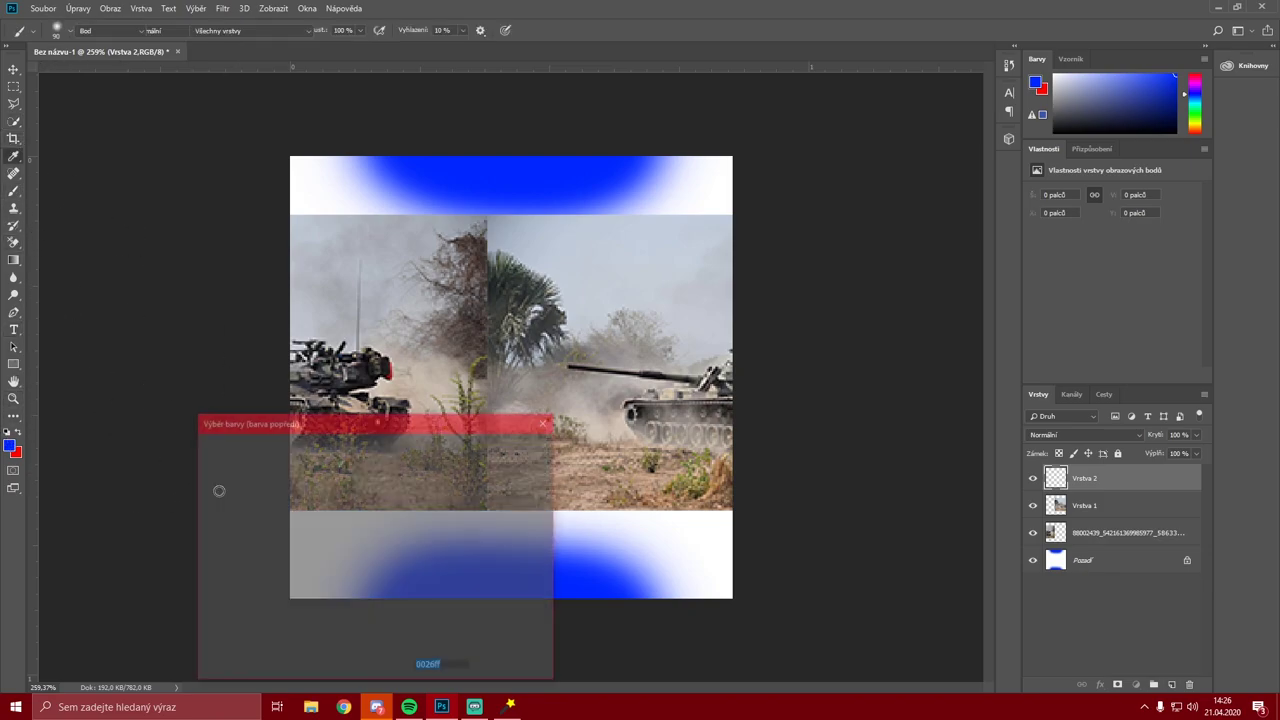
pyautogui.click(387, 456)
pyautogui.click(537, 448)
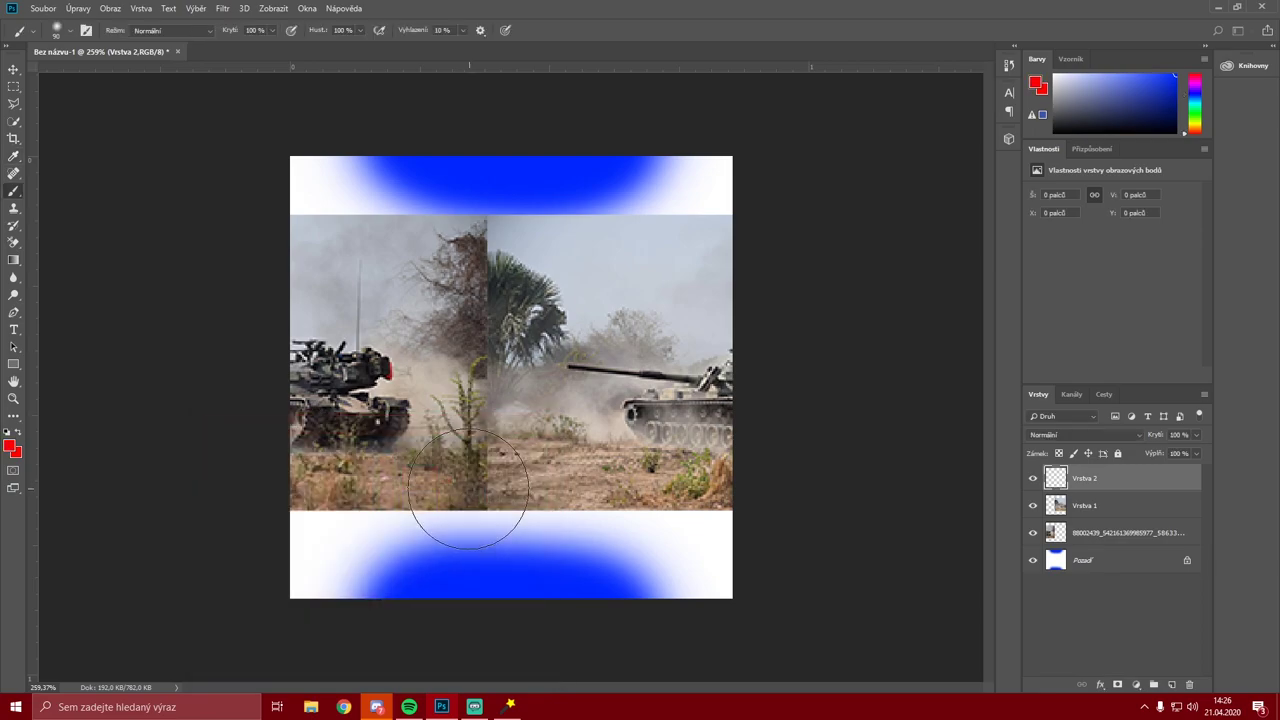
# Paint soft red patches in all four corners of the canvas on the new layer
pyautogui.moveTo(715, 607); pyautogui.dragTo(714, 586)
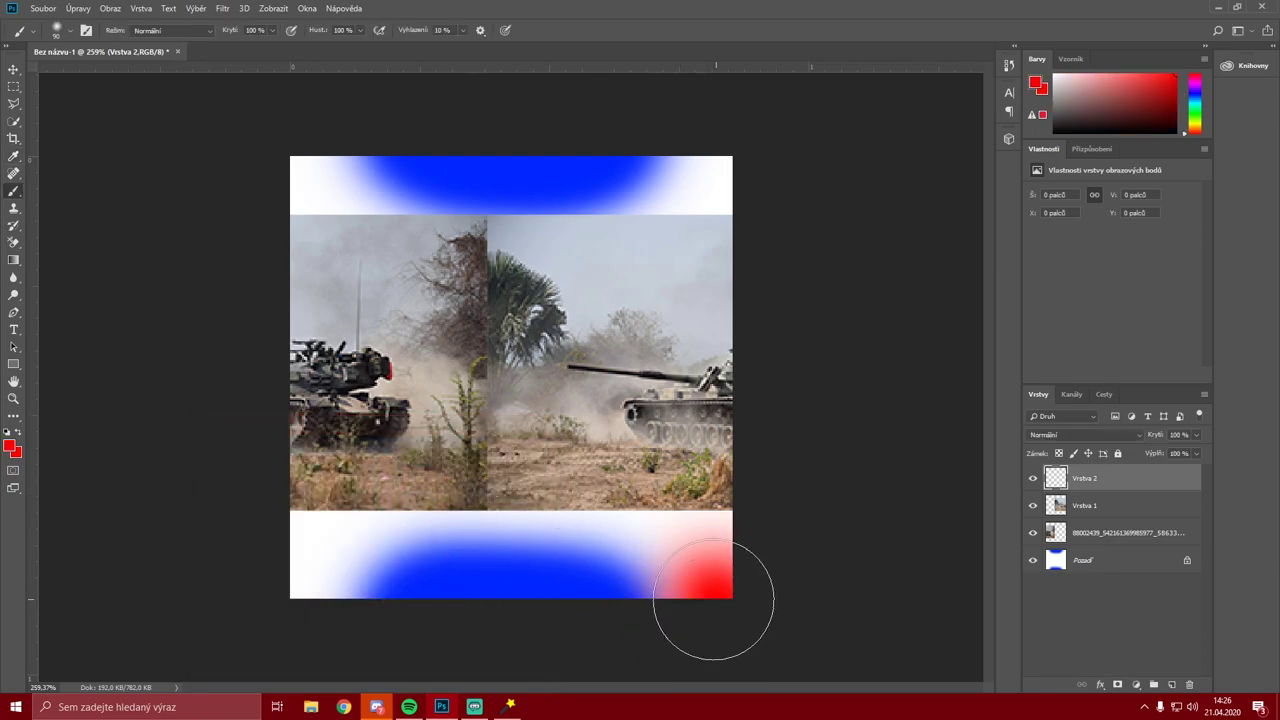
pyautogui.moveTo(289, 157); pyautogui.dragTo(260, 155)
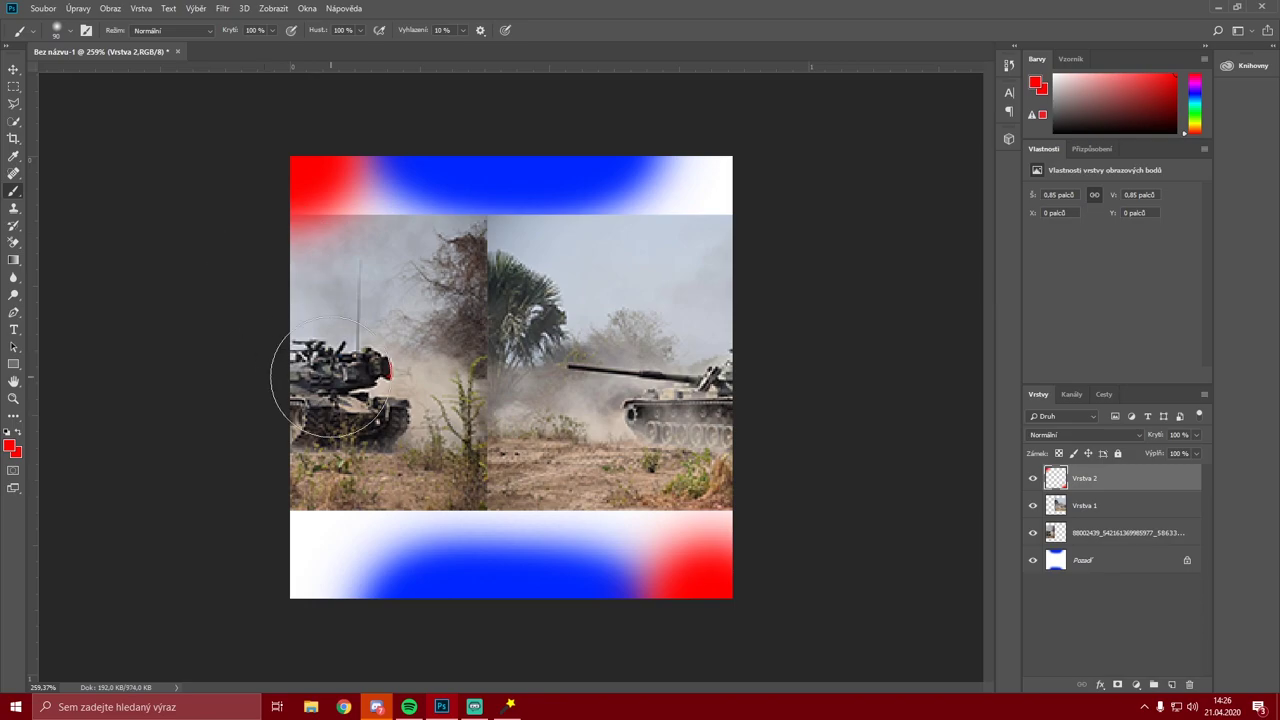
pyautogui.moveTo(363, 623)
pyautogui.mouseDown()
pyautogui.moveTo(297, 603)
pyautogui.moveTo(305, 560)
pyautogui.mouseUp()
pyautogui.moveTo(716, 181); pyautogui.dragTo(706, 205)
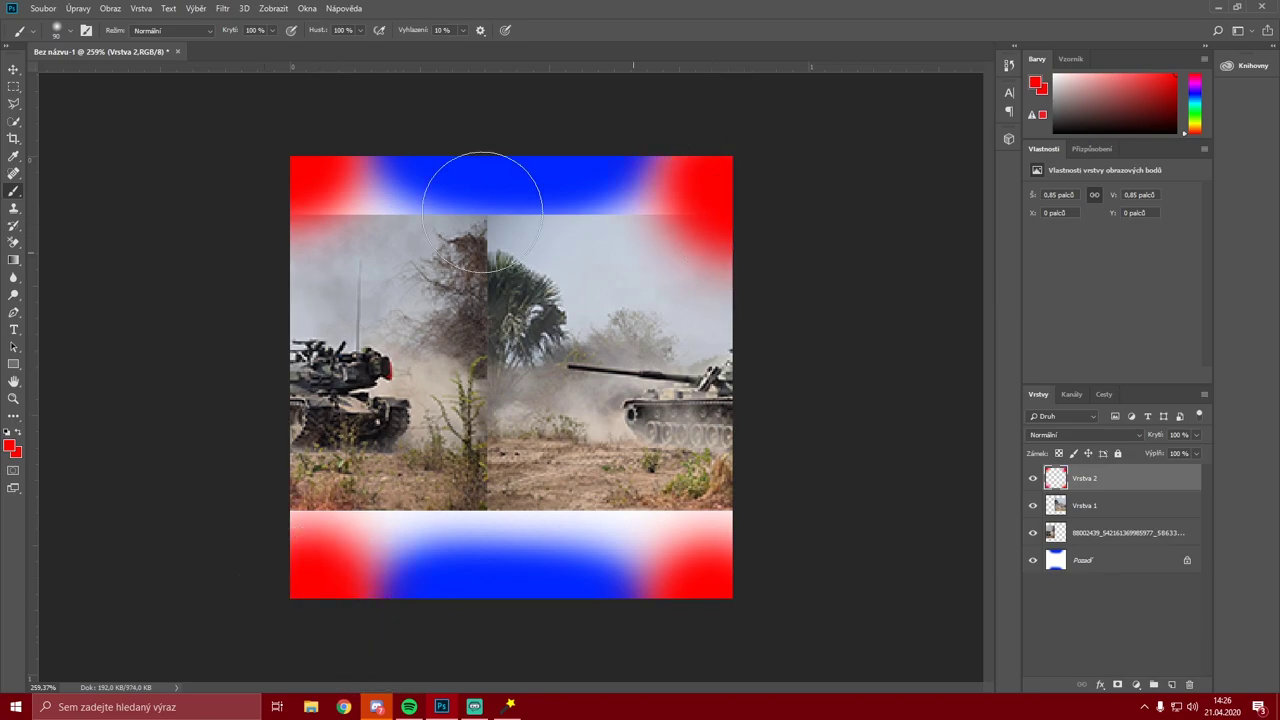
# Start exporting the document as a 256 × 256 px PNG
pyautogui.click(40, 8)
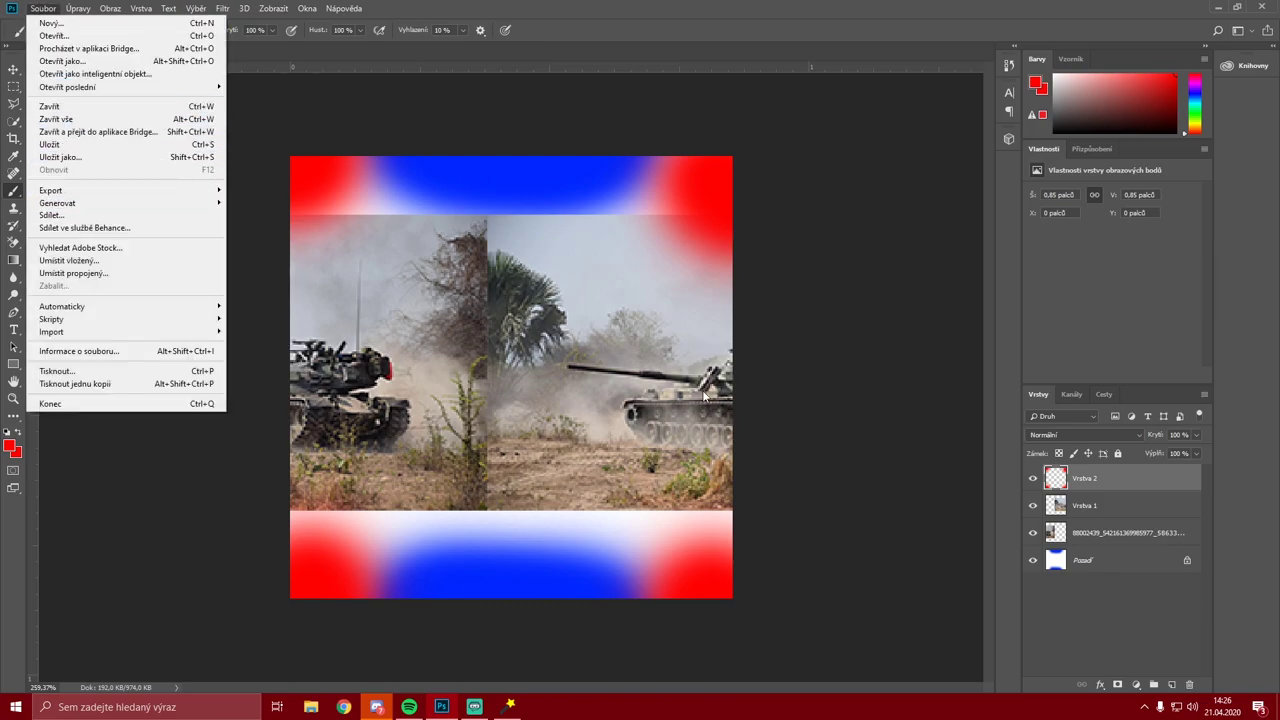
pyautogui.click(640, 440)
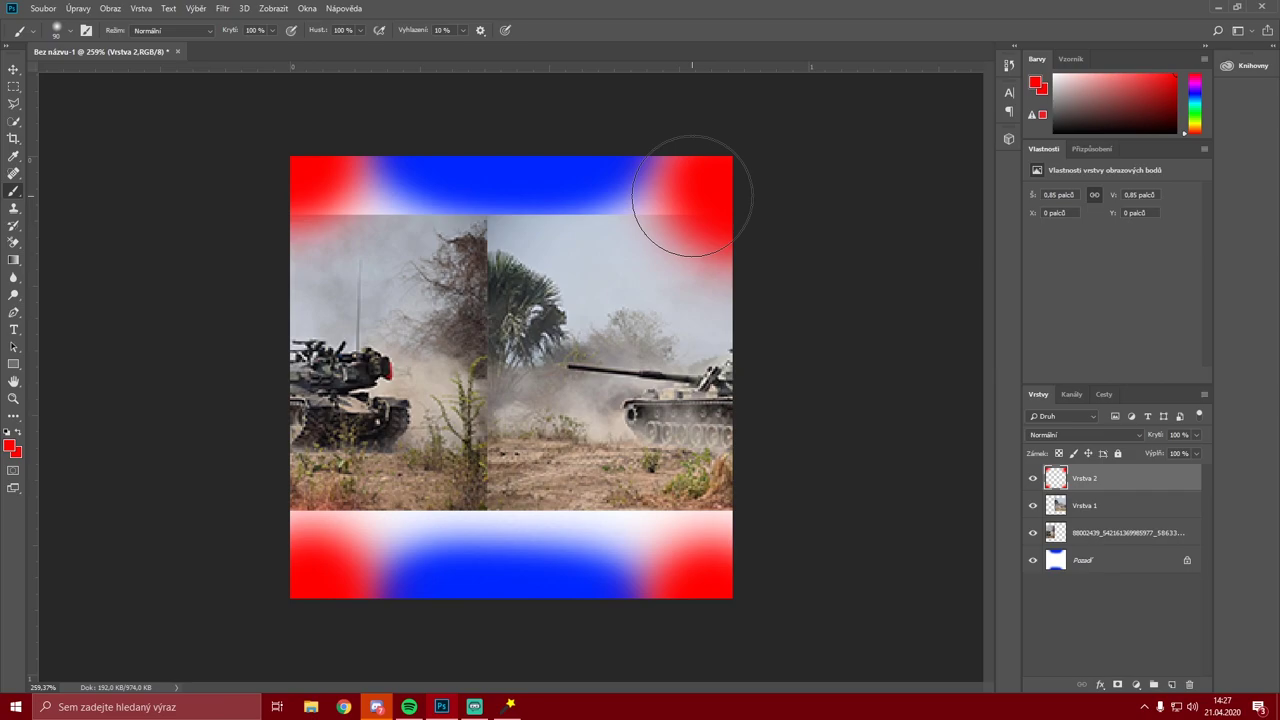
pyautogui.click(43, 8)
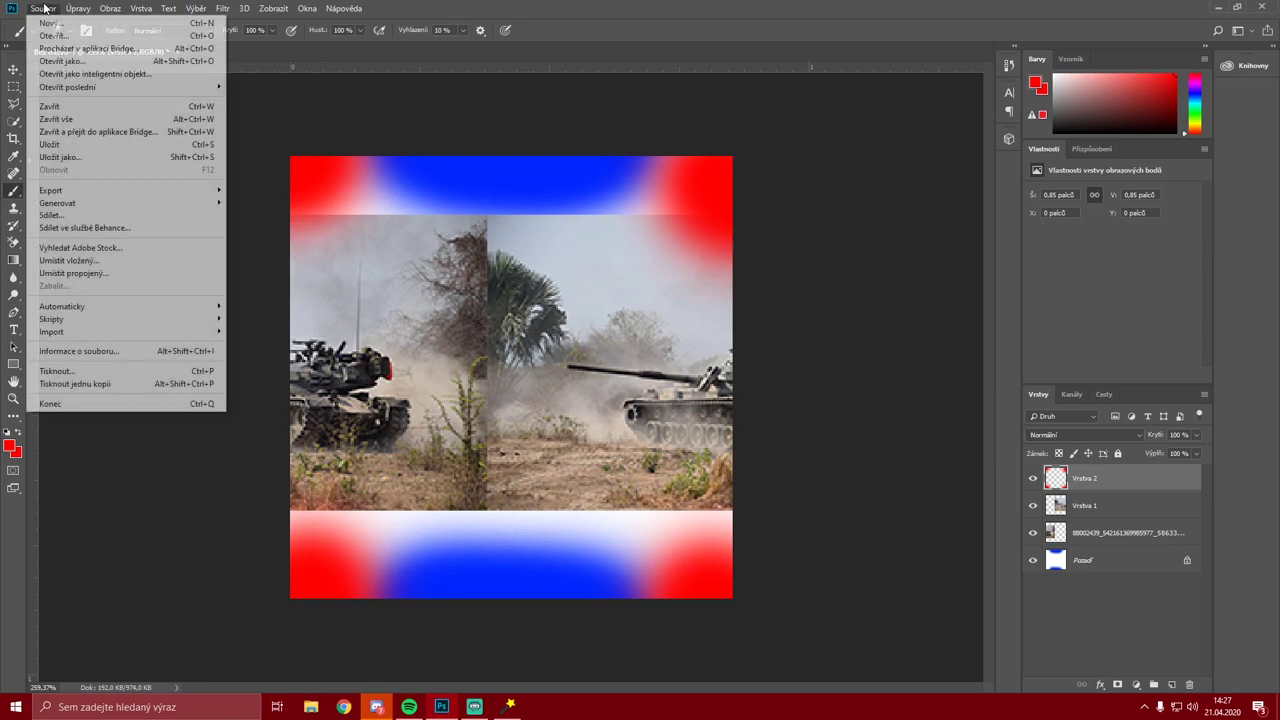
pyautogui.click(605, 231)
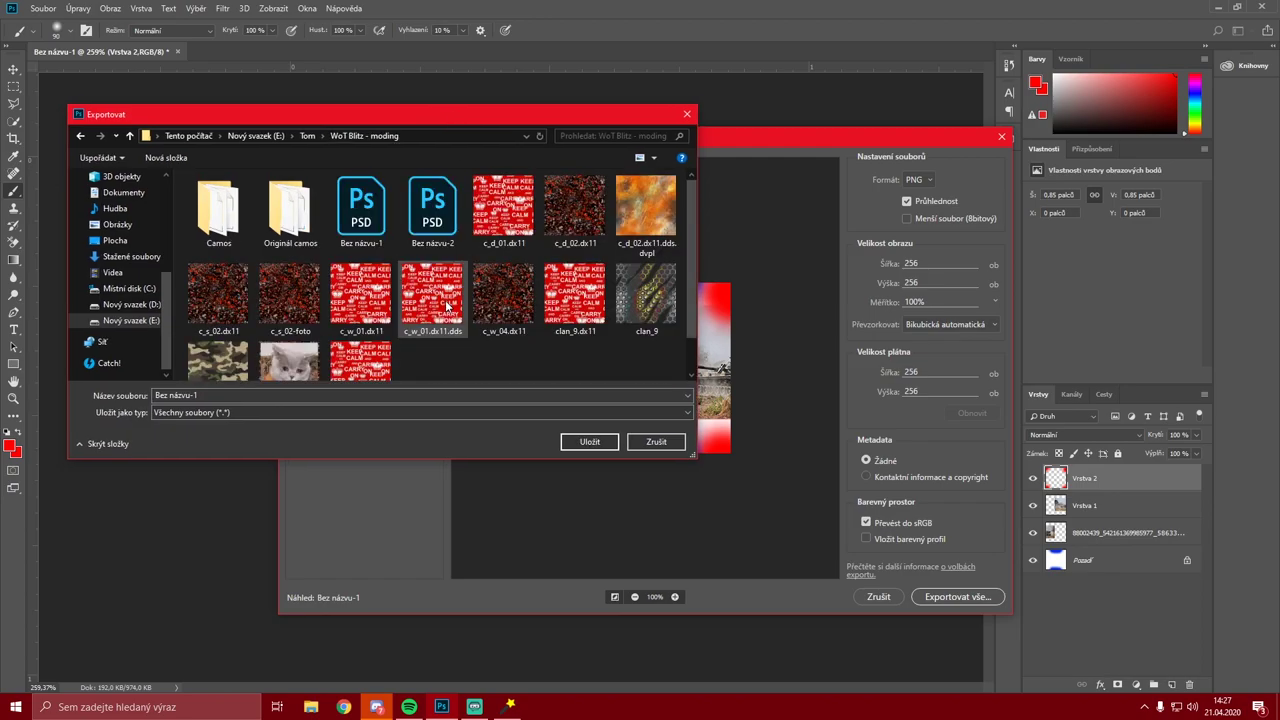
# Create a folder named video inside WoT Blitz - moding in the export dialog
pyautogui.scroll(-1, 446, 306)
pyautogui.scroll(1, 440, 298)
pyautogui.scroll(-1, 447, 331)
pyautogui.rightClick(447, 334)
pyautogui.moveTo(510, 461)
pyautogui.click(646, 461)
pyautogui.write('video')
pyautogui.press('Return')
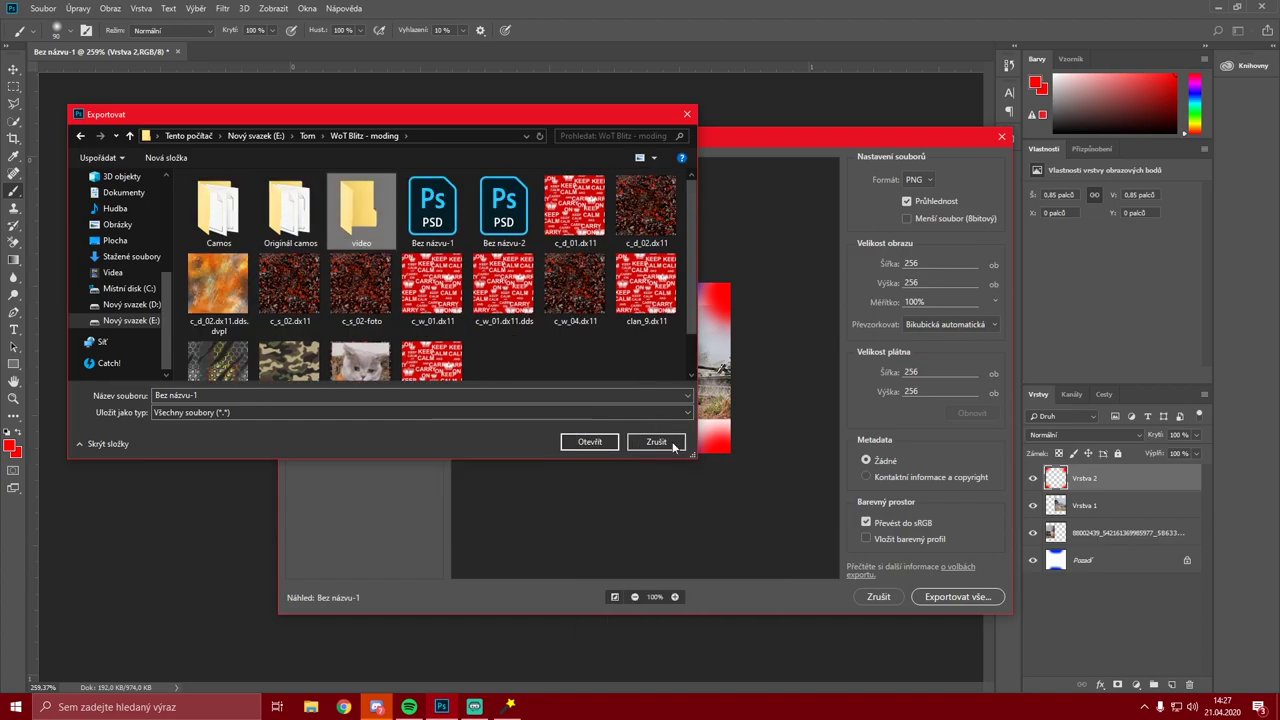
# Save the exported PNG as kamufláž in the video folder
pyautogui.doubleClick(361, 215)
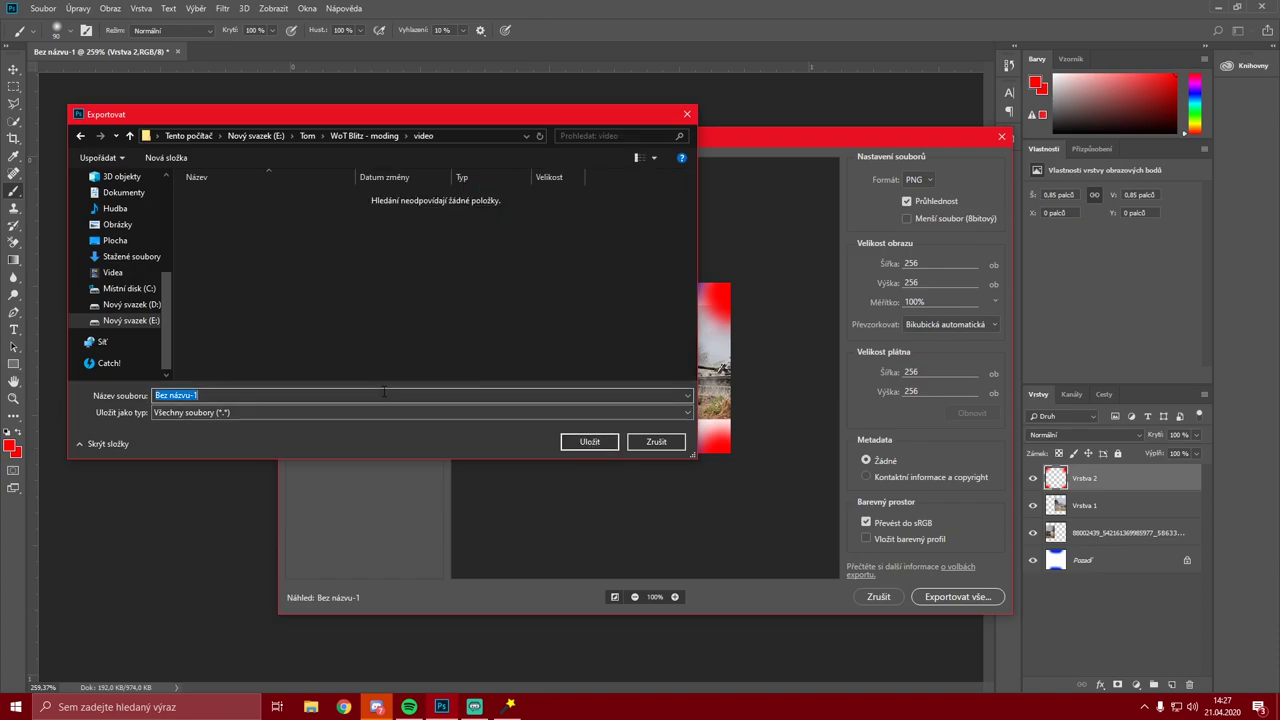
pyautogui.write('kam')
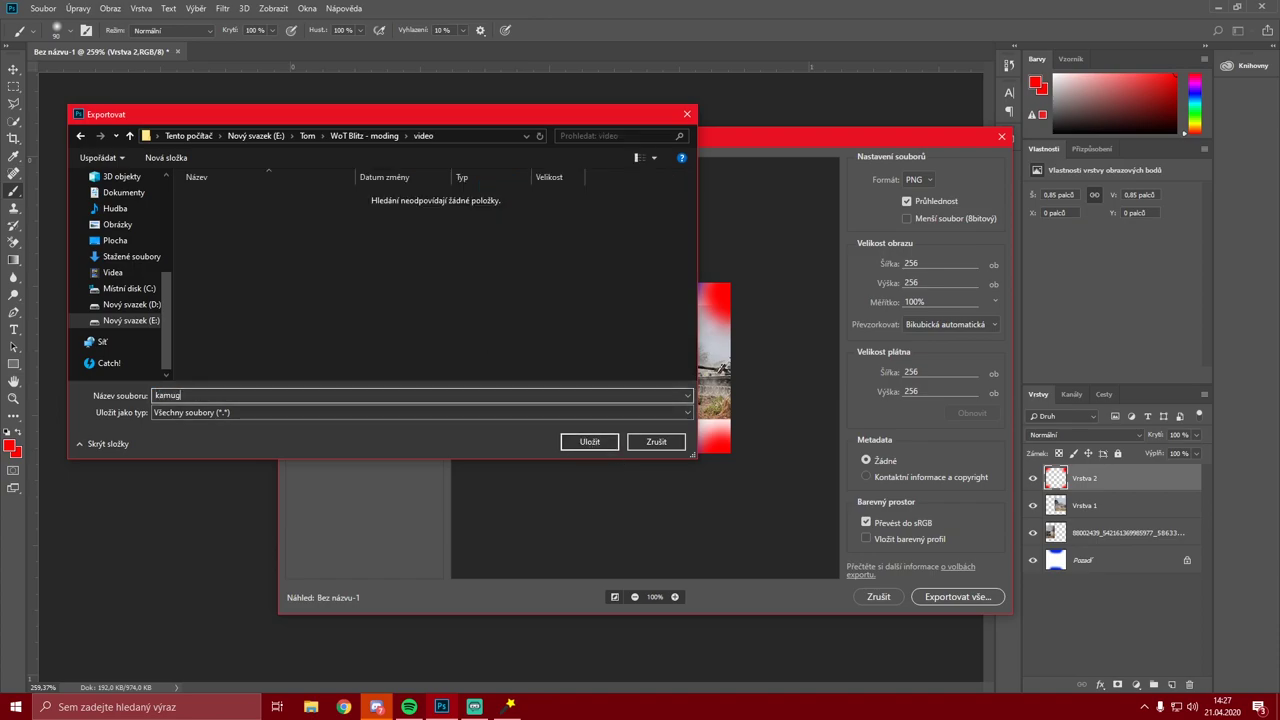
pyautogui.write('ufláž')
pyautogui.press('Return')
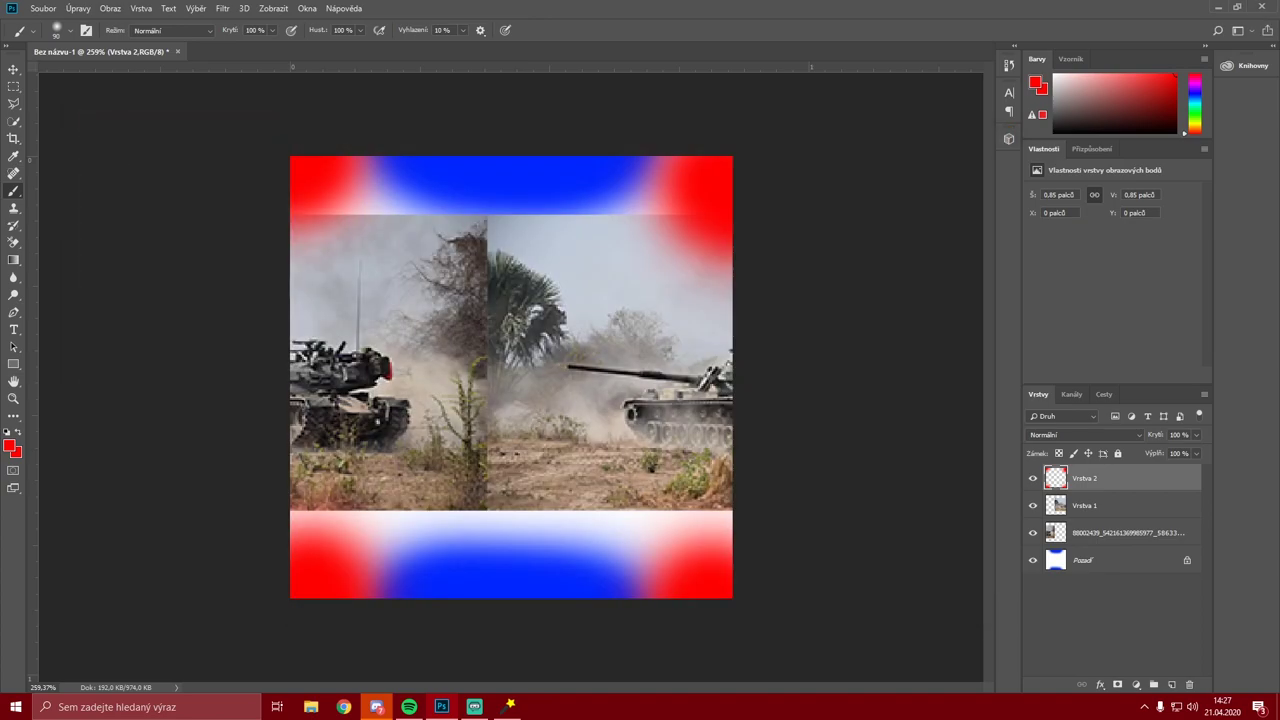
# Switch to the desktop, open ImageMagick Display and move its window to the middle of the screen
pyautogui.click(1217, 7)
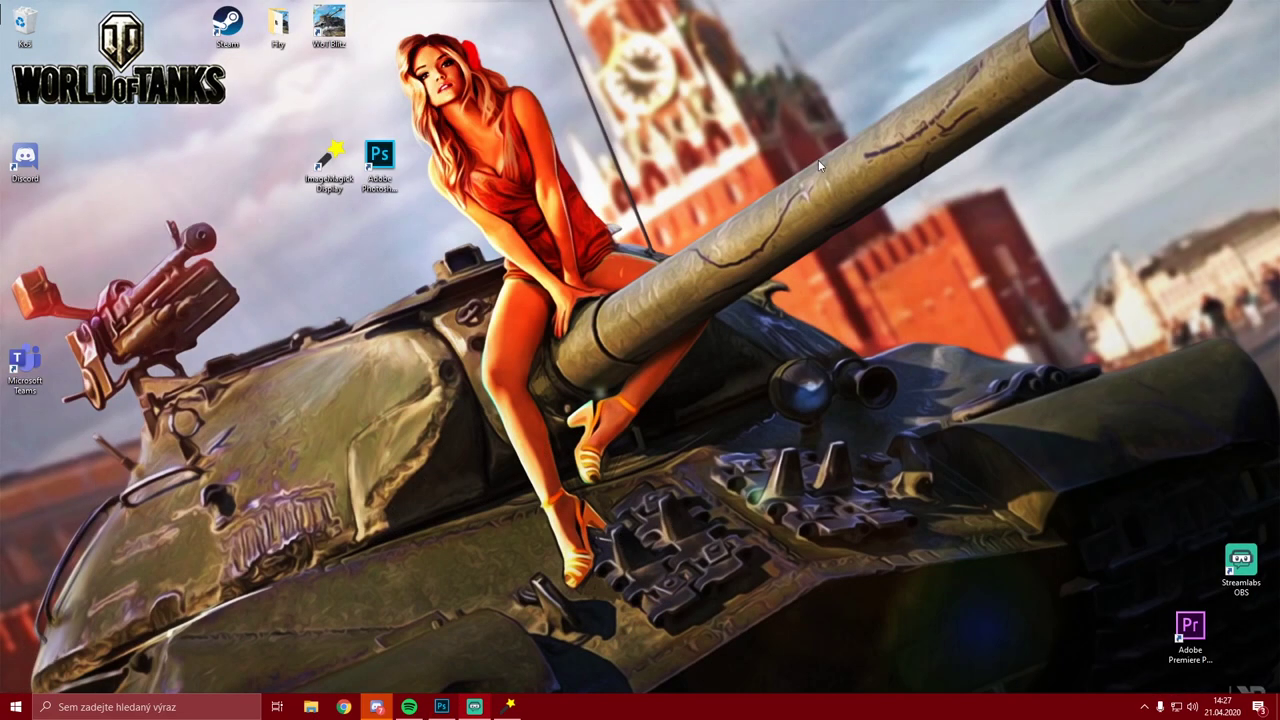
pyautogui.moveTo(298, 242); pyautogui.dragTo(340, 145)
pyautogui.click(396, 300)
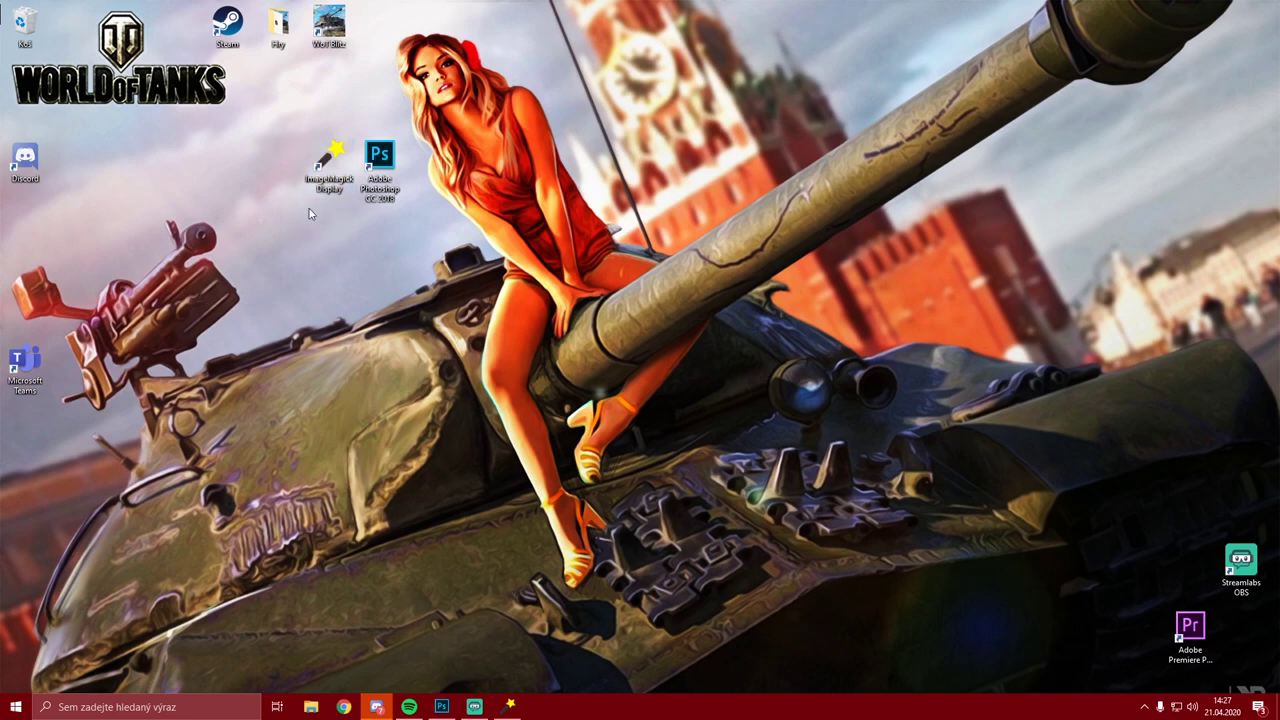
pyautogui.moveTo(323, 263); pyautogui.dragTo(331, 137)
pyautogui.doubleClick(329, 160)
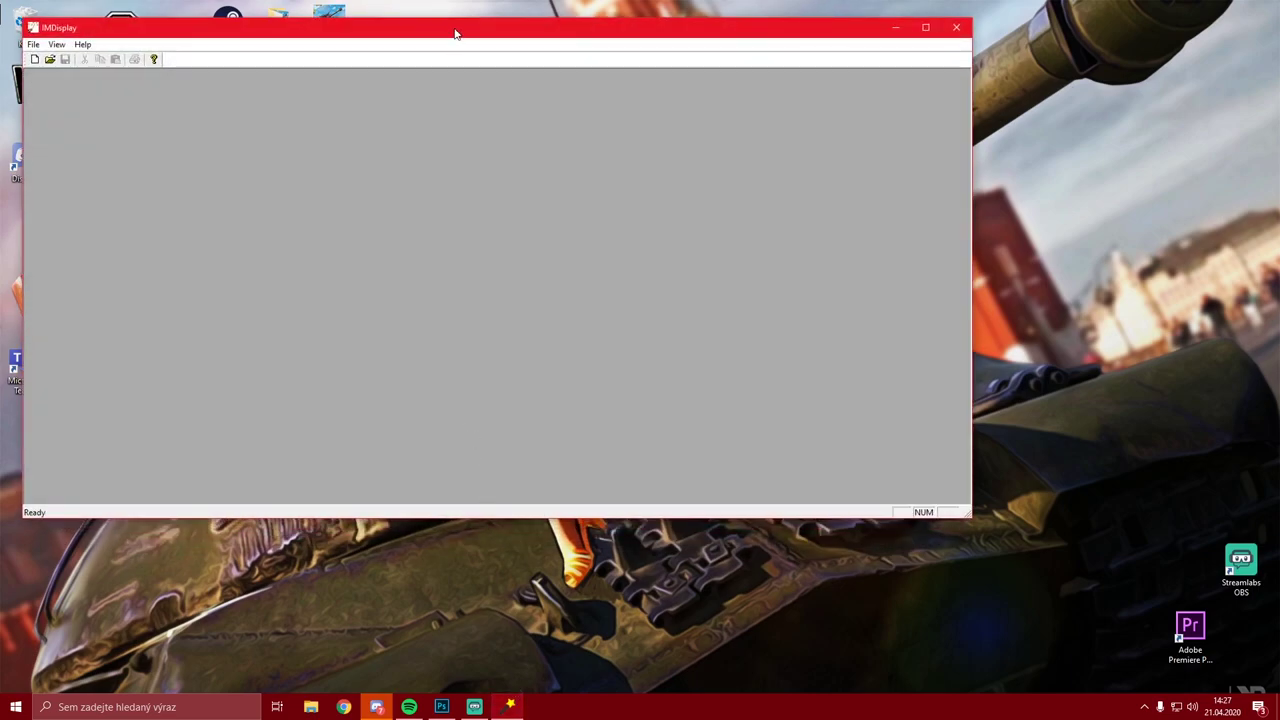
pyautogui.moveTo(457, 34); pyautogui.dragTo(699, 94)
# Find the kamufláž image in the video folder of WoT Blitz - moding with File Explorer and open it in IMDisplay
pyautogui.press('super+e')
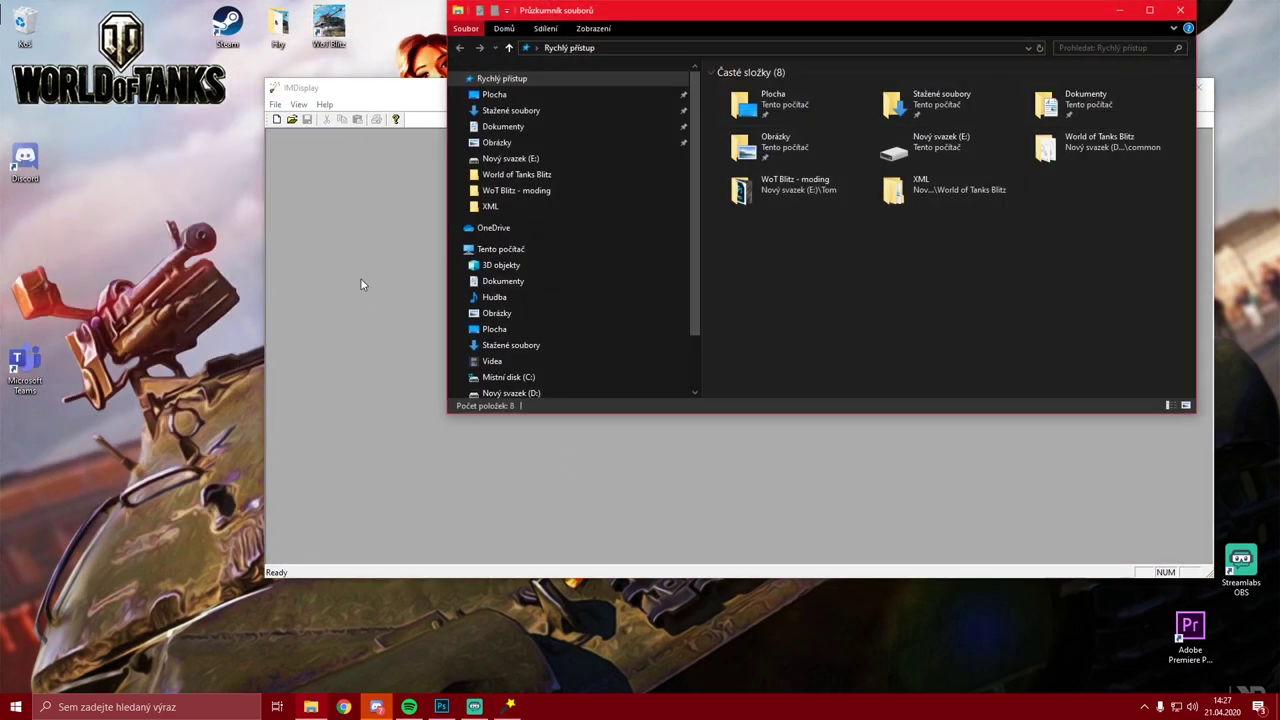
pyautogui.scroll(-1, 552, 377)
pyautogui.click(552, 367)
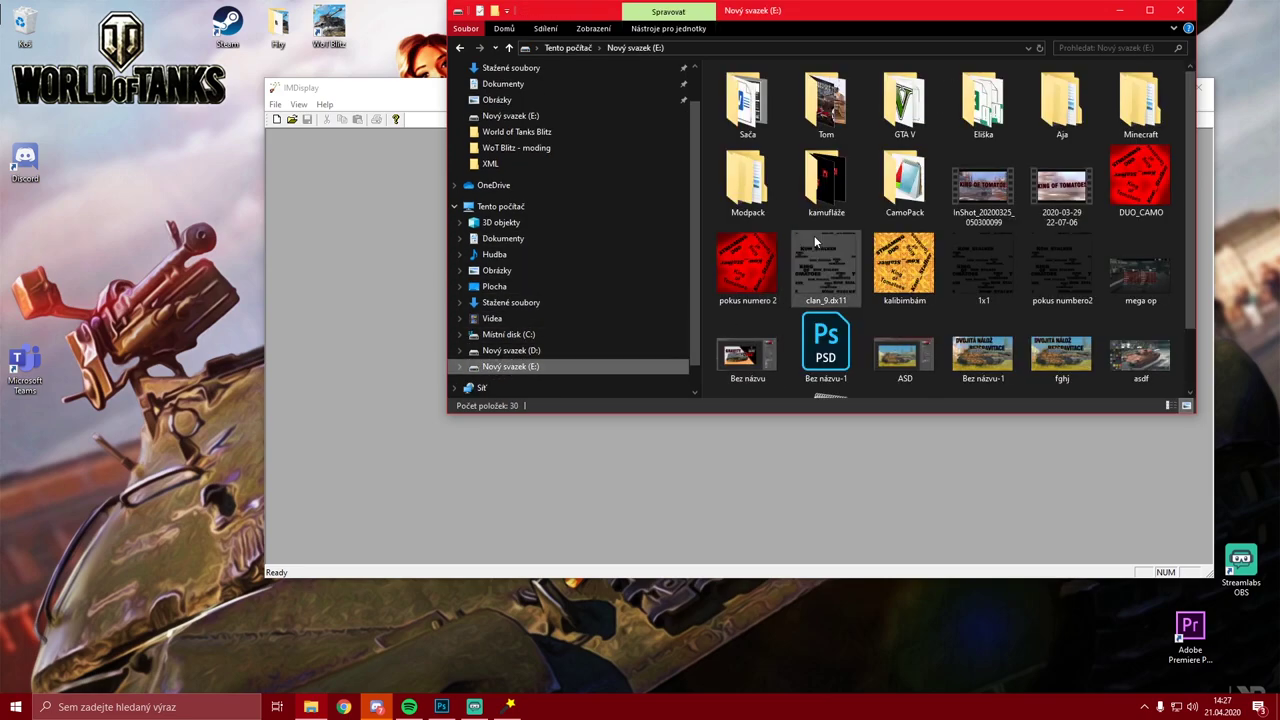
pyautogui.doubleClick(826, 172)
pyautogui.hotkey('alt', 'Left')
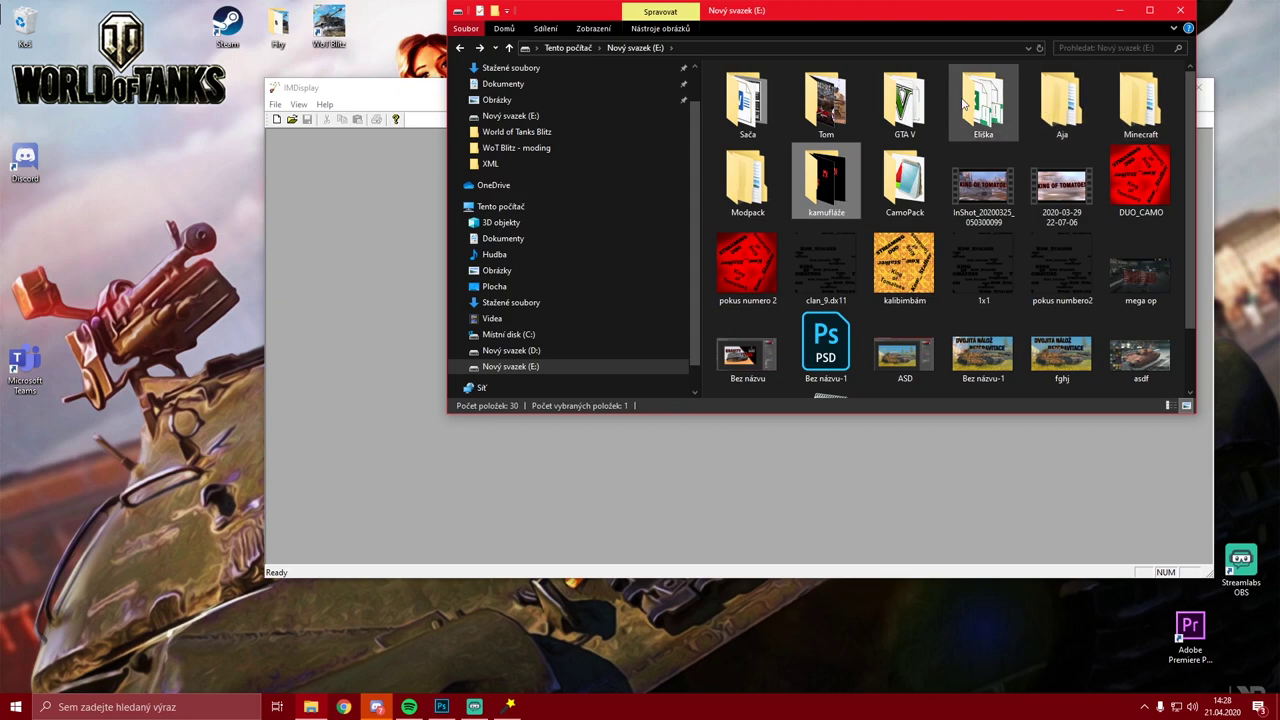
pyautogui.doubleClick(826, 102)
pyautogui.scroll(-3, 1008, 230)
pyautogui.scroll(3, 1100, 236)
pyautogui.doubleClick(1140, 262)
pyautogui.doubleClick(907, 100)
pyautogui.moveTo(748, 100); pyautogui.dragTo(349, 263)
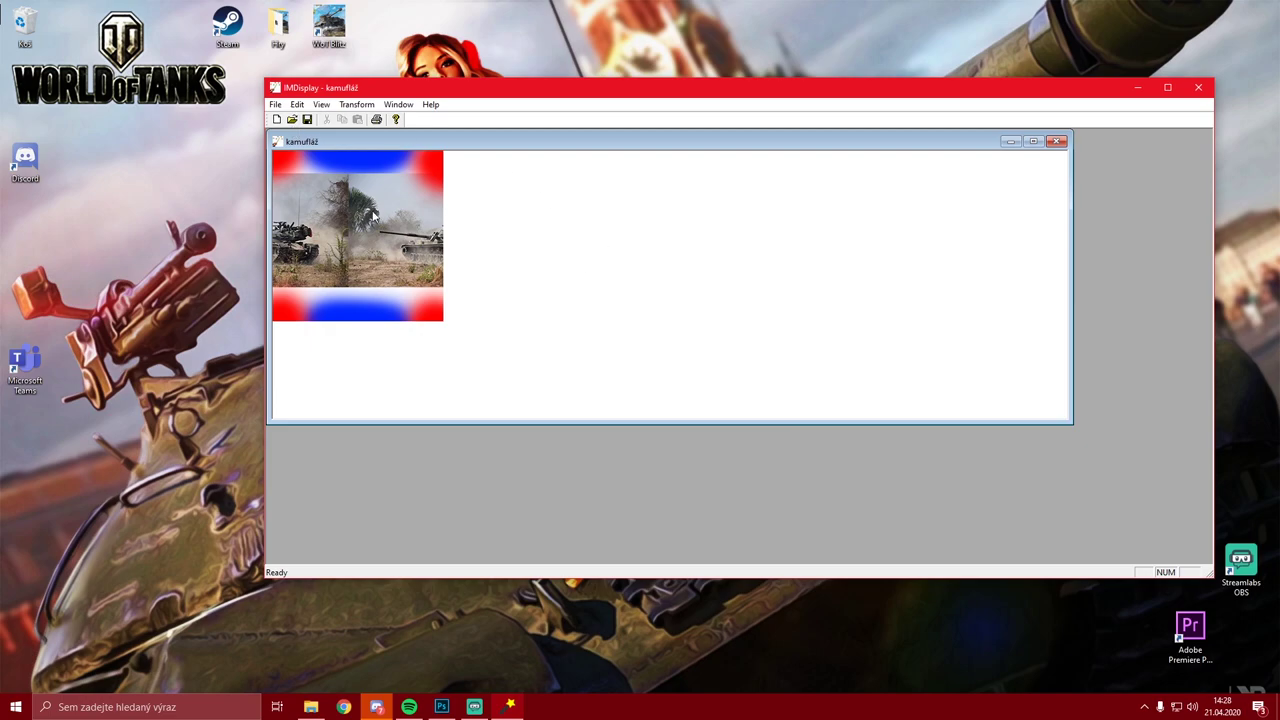
# Save the open kamufláž image as clan_9.dx11.dds in the video folder with All Files as the file type
pyautogui.click(275, 104)
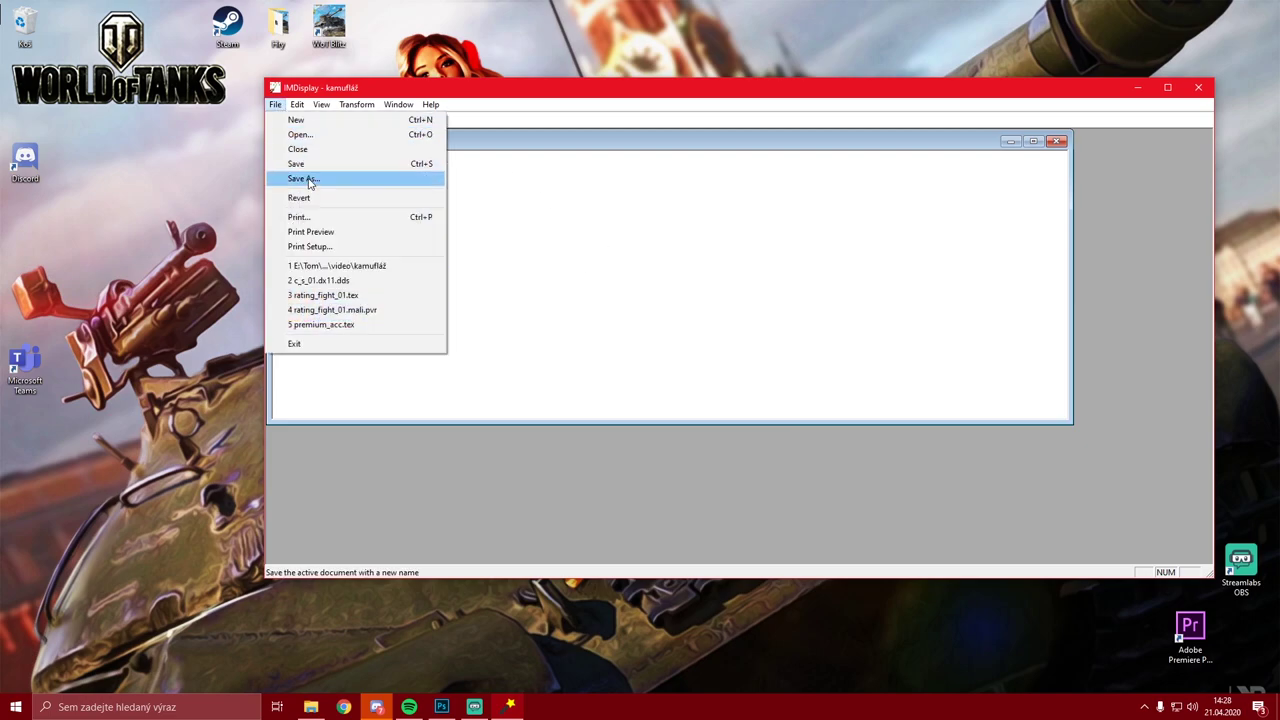
pyautogui.click(303, 178)
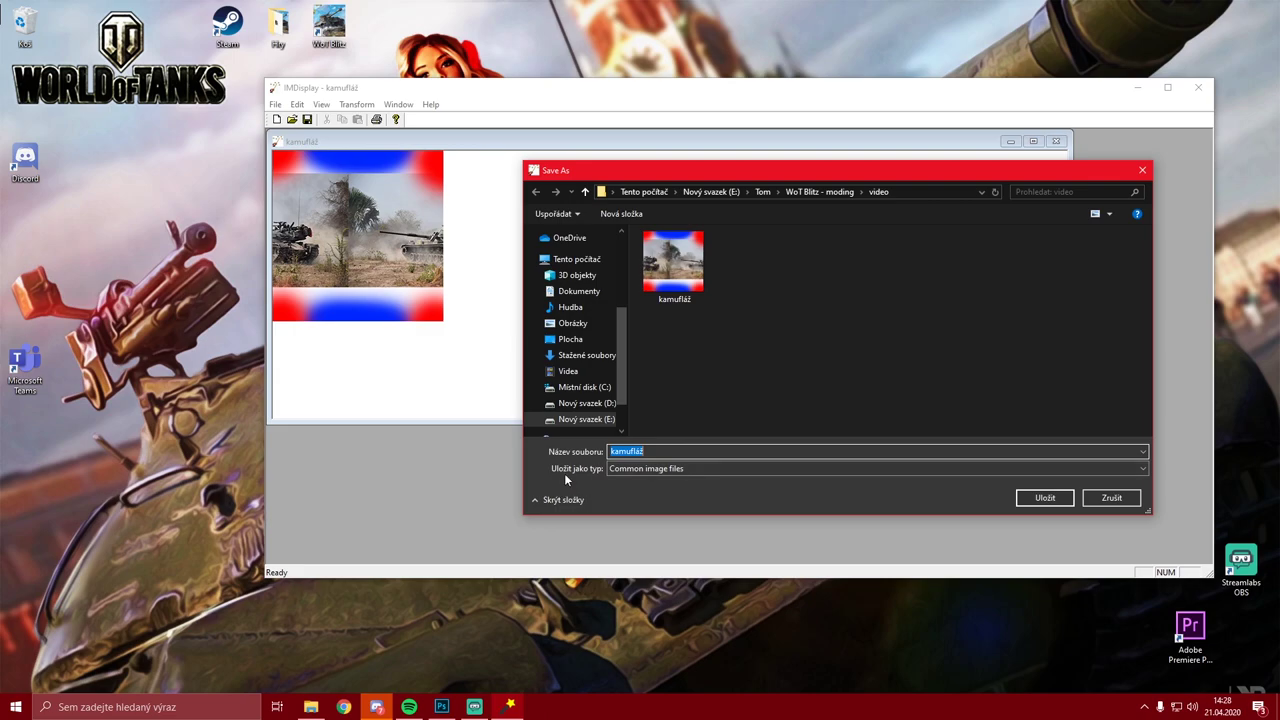
pyautogui.click(666, 468)
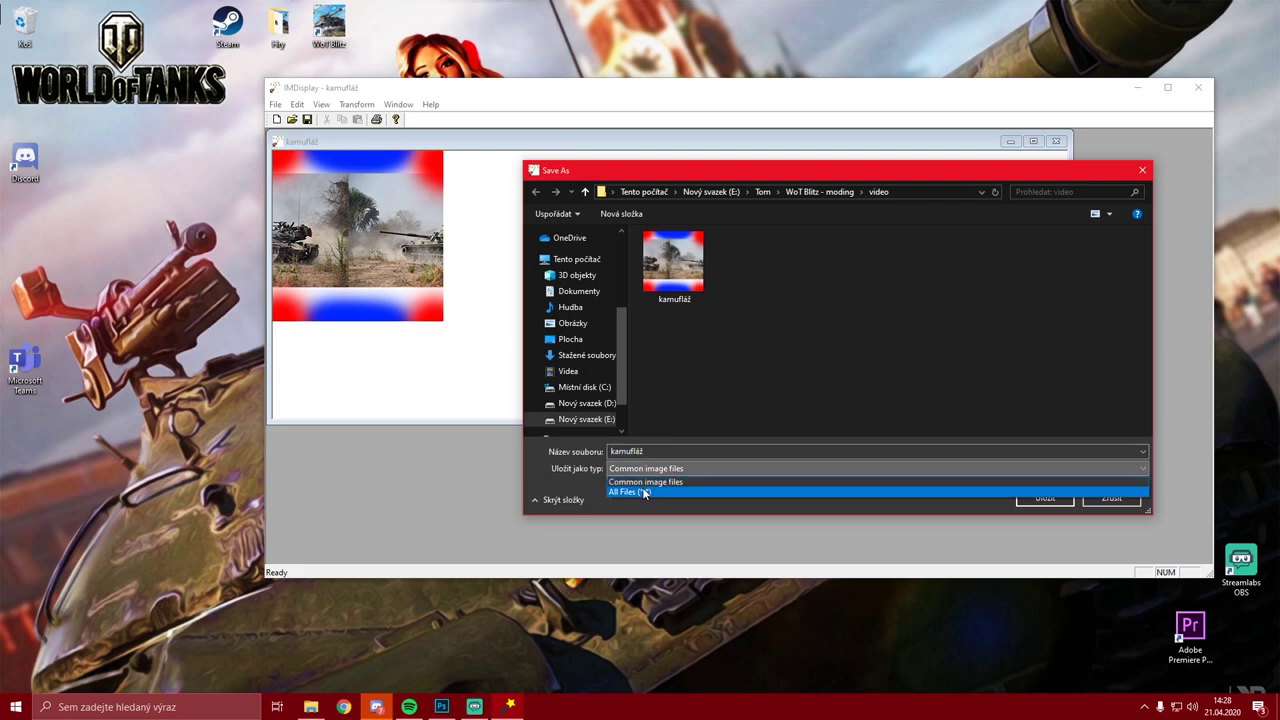
pyautogui.click(644, 492)
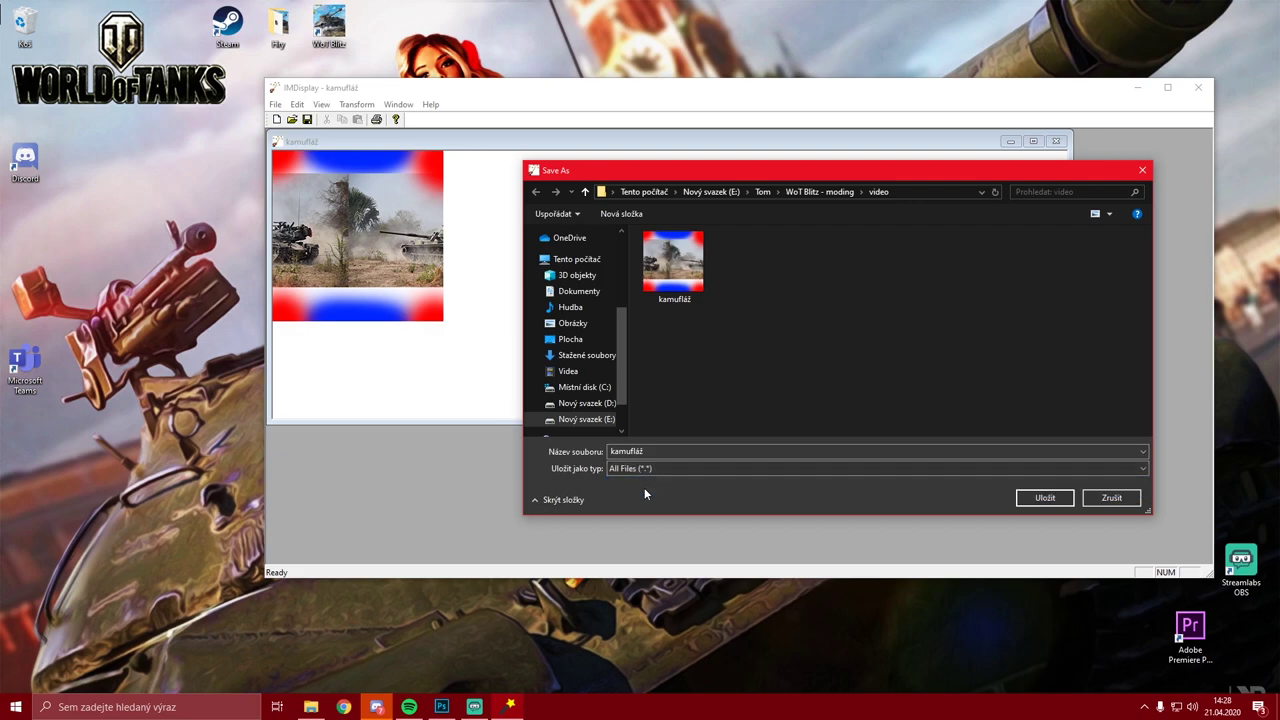
pyautogui.doubleClick(657, 452)
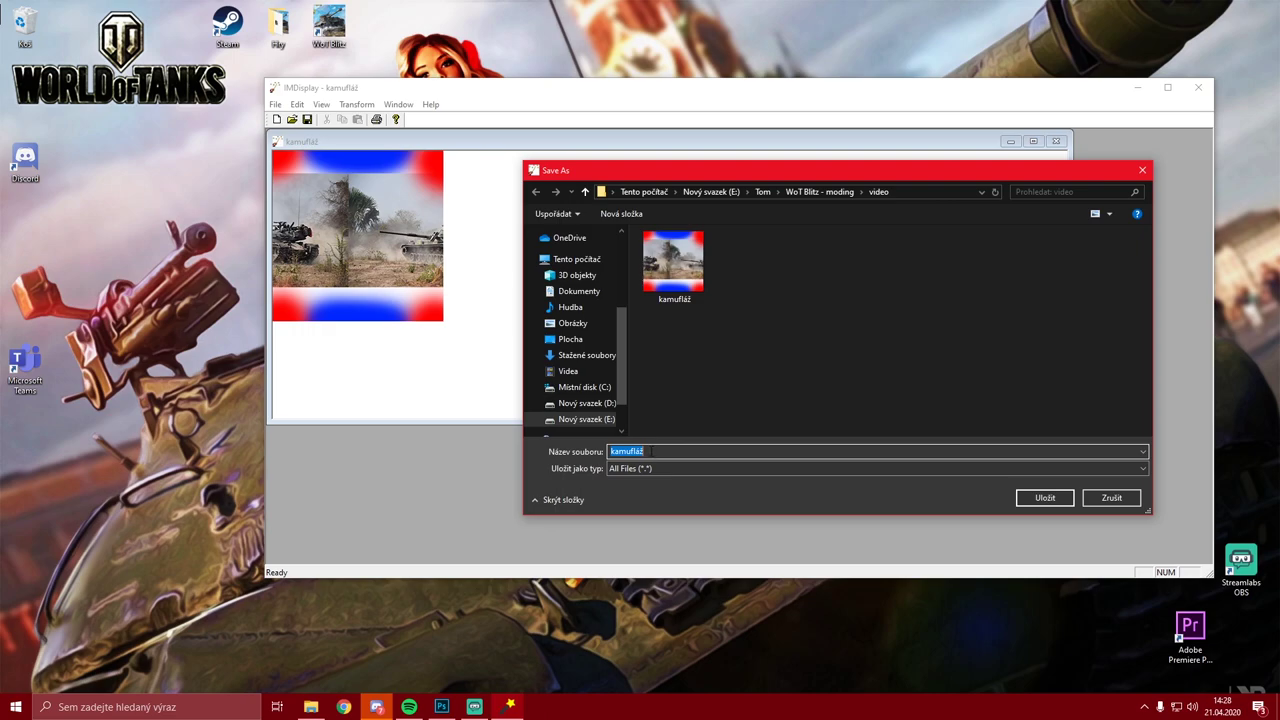
pyautogui.write('clan_9.dx11.dds')
pyautogui.click(1045, 496)
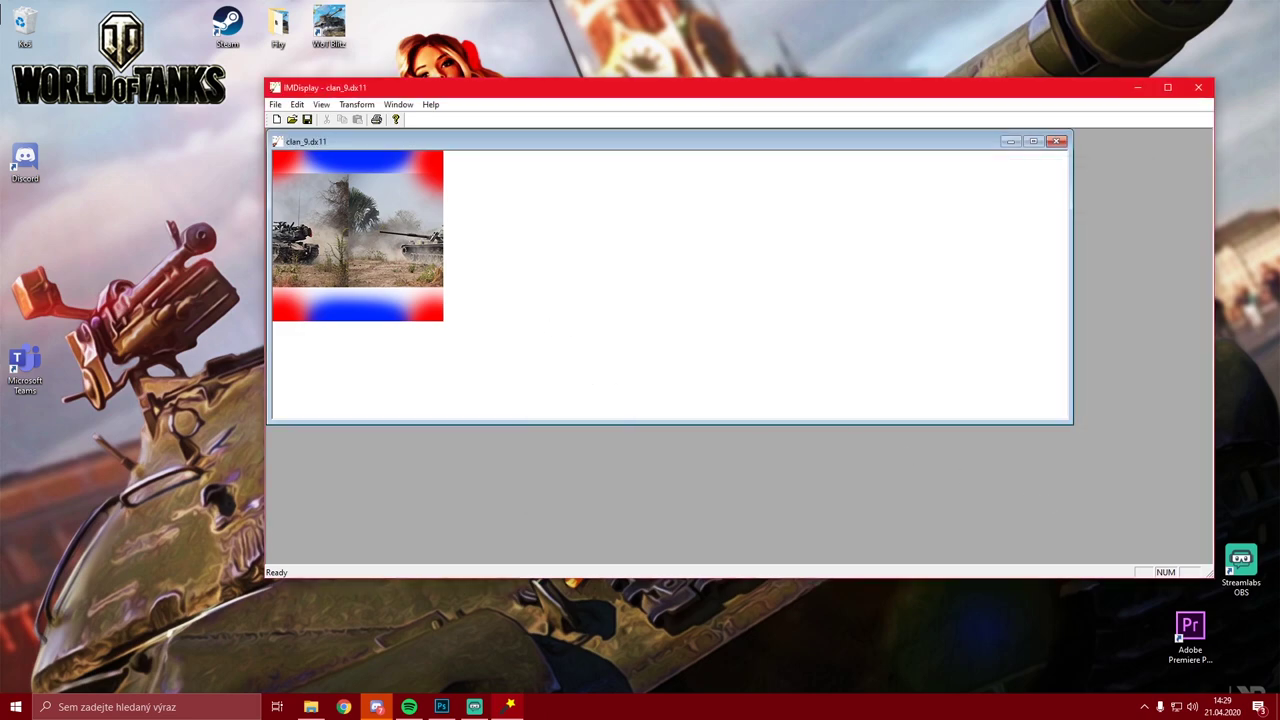
# Switch to File Explorer and arrange the video folder window and a second File Explorer window side by side
pyautogui.hotkey('alt', 'Tab')
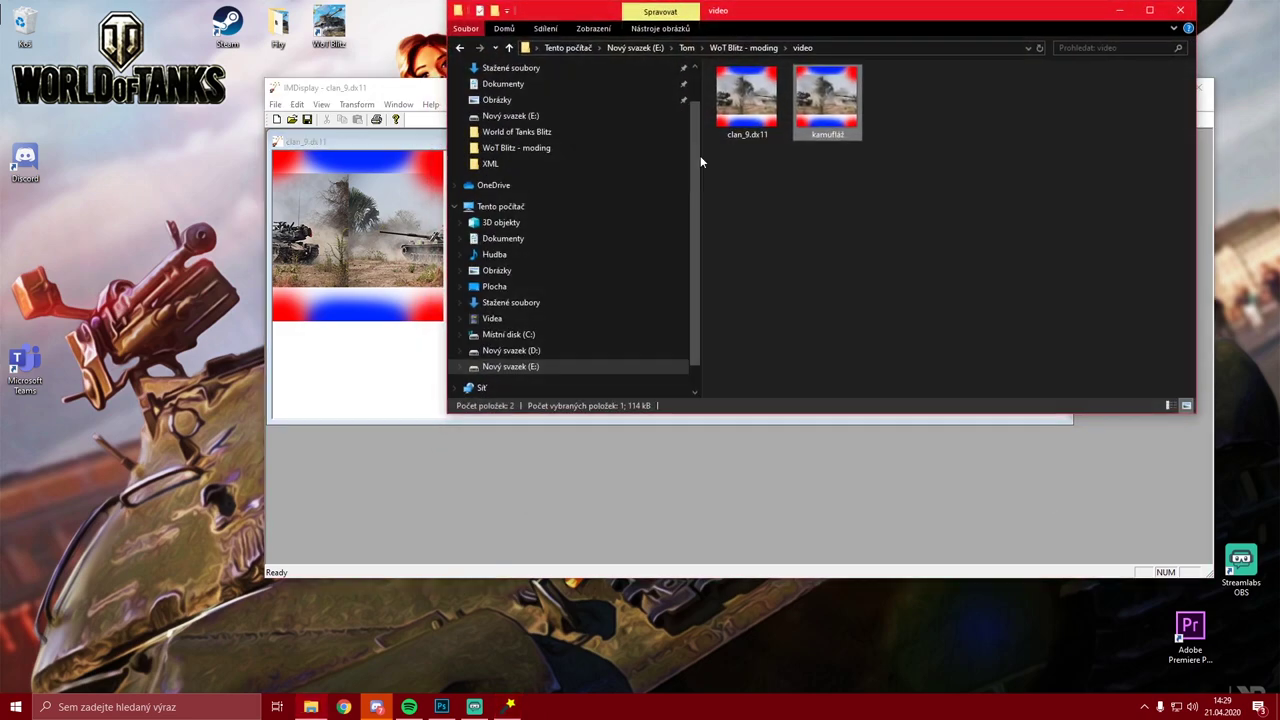
pyautogui.doubleClick(1150, 12)
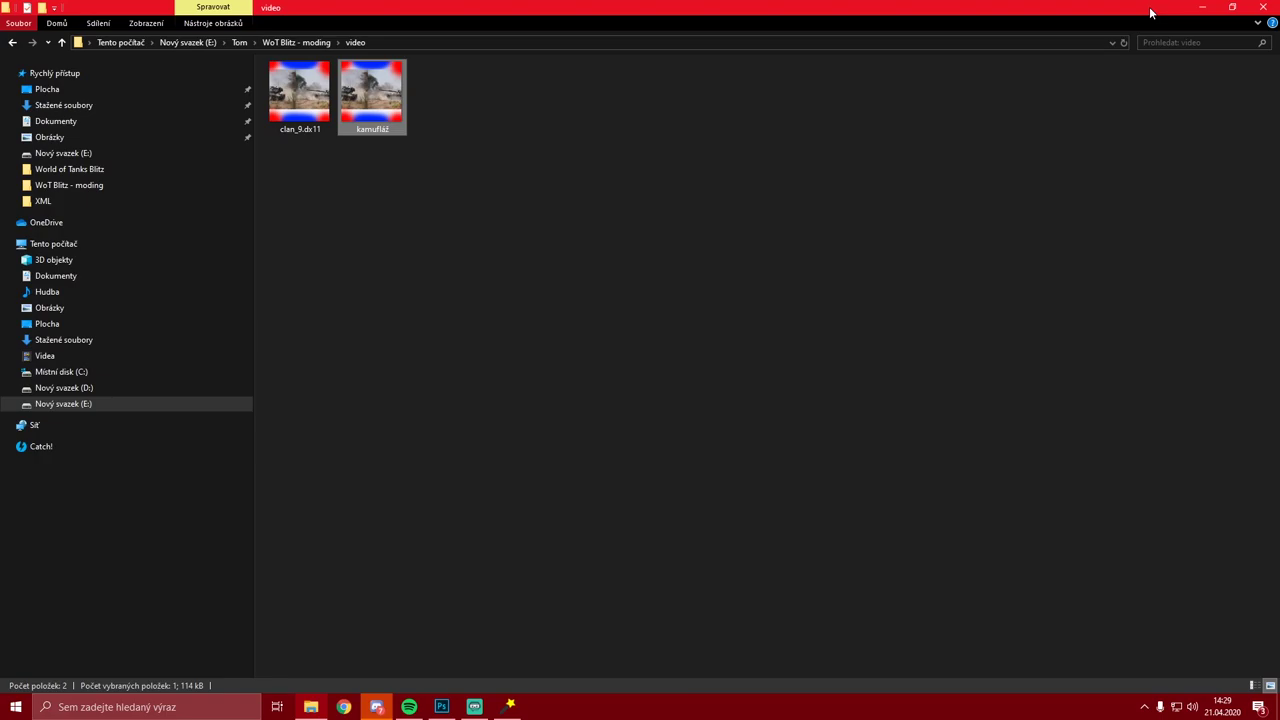
pyautogui.moveTo(445, 10); pyautogui.dragTo(1275, 309)
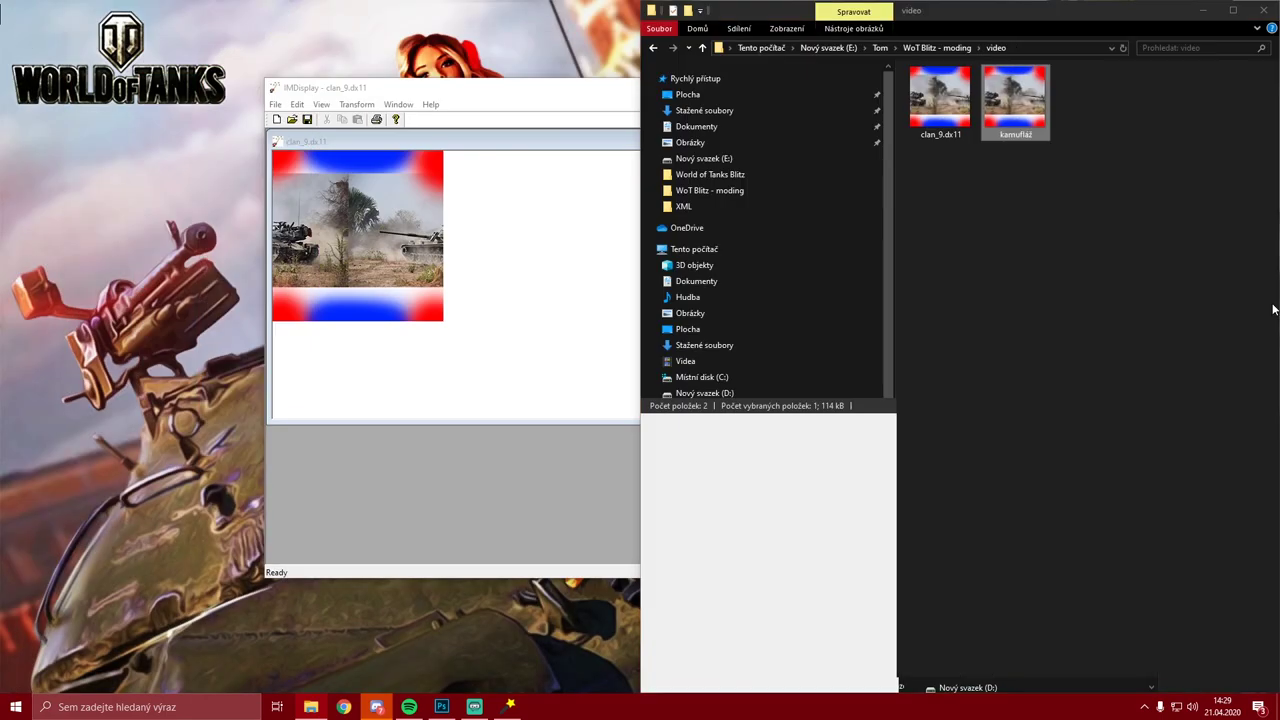
pyautogui.rightClick(311, 706)
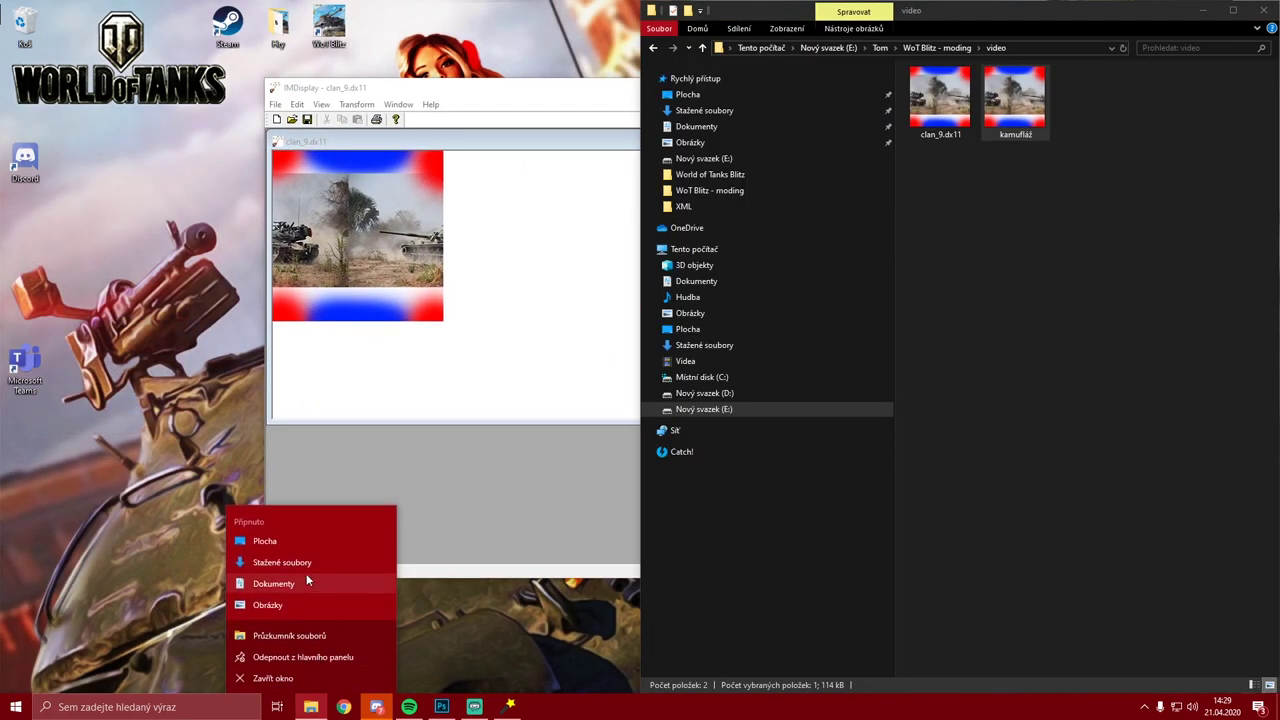
pyautogui.click(289, 635)
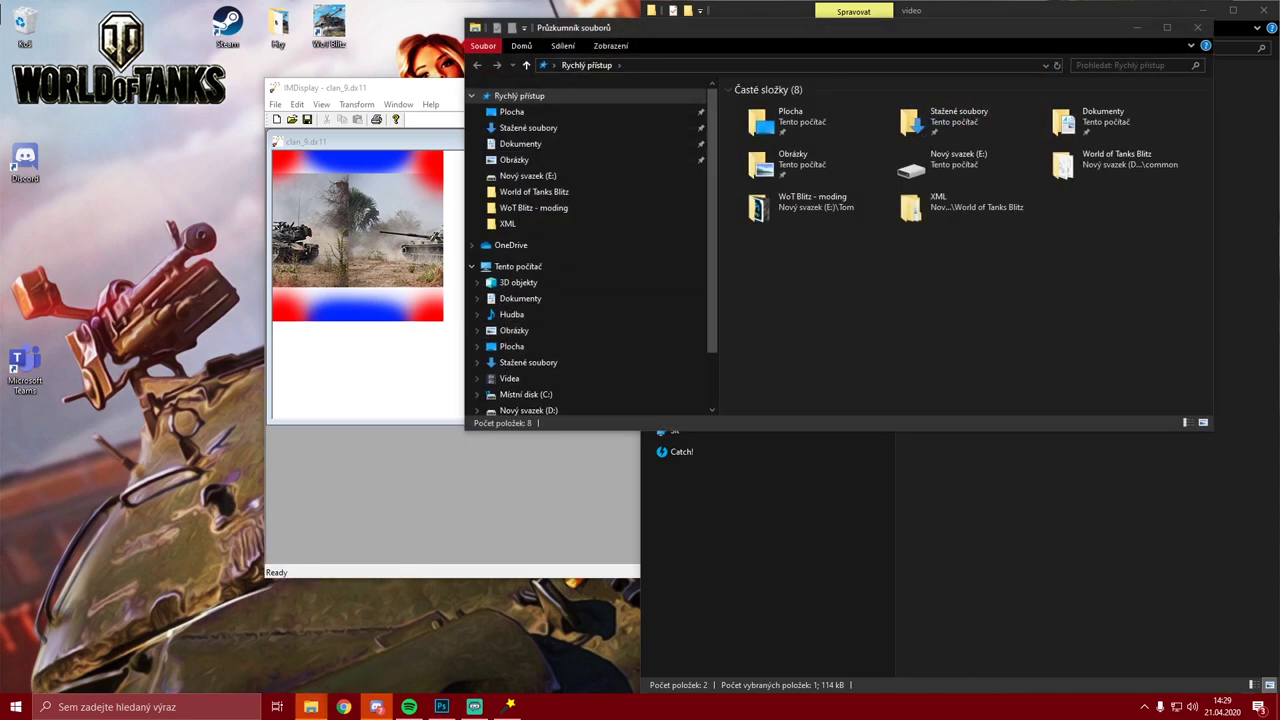
pyautogui.moveTo(722, 36); pyautogui.dragTo(2, 200)
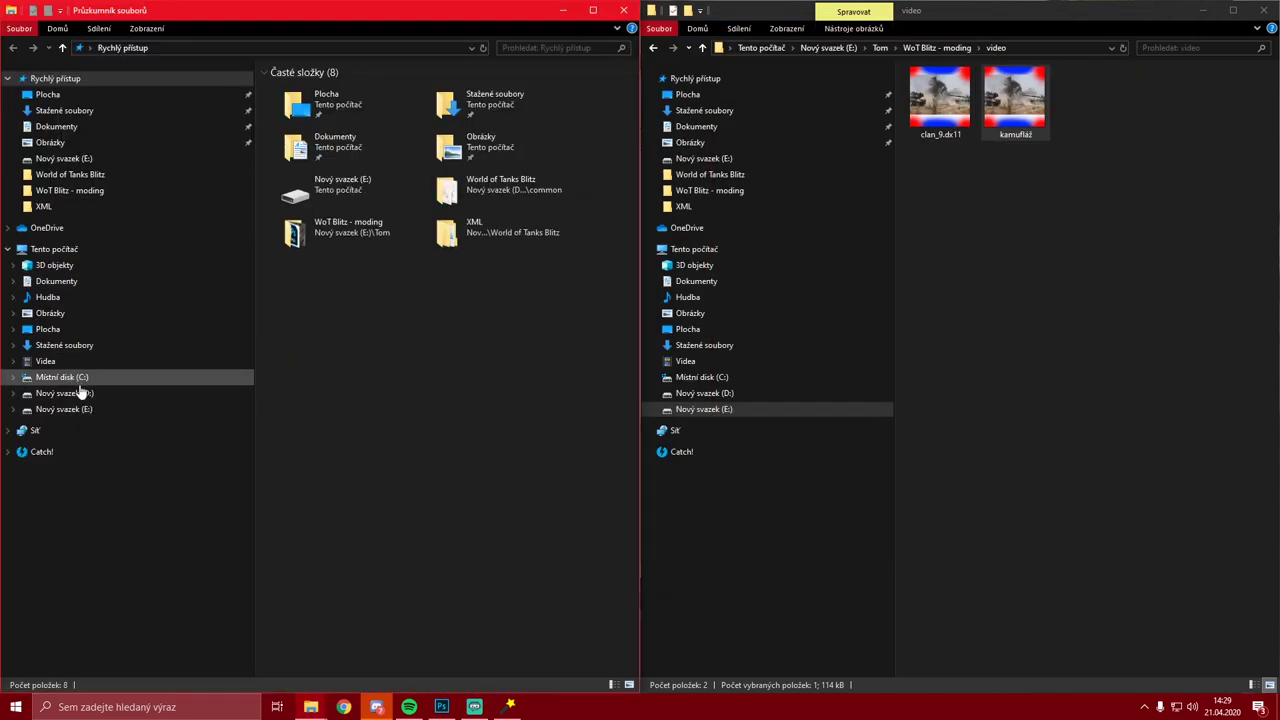
# In the second File Explorer window, open World of Tanks Blitz under Program Files\Steam\steamapps\common on drive D
pyautogui.click(70, 393)
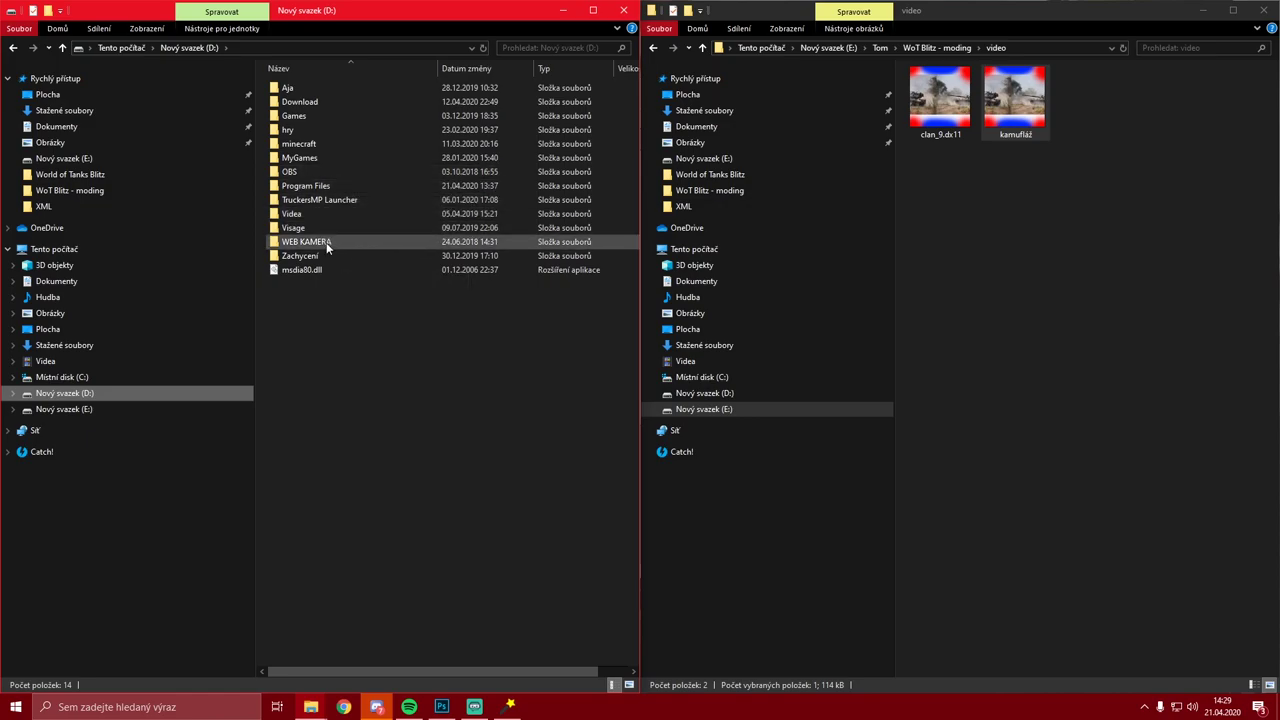
pyautogui.doubleClick(331, 187)
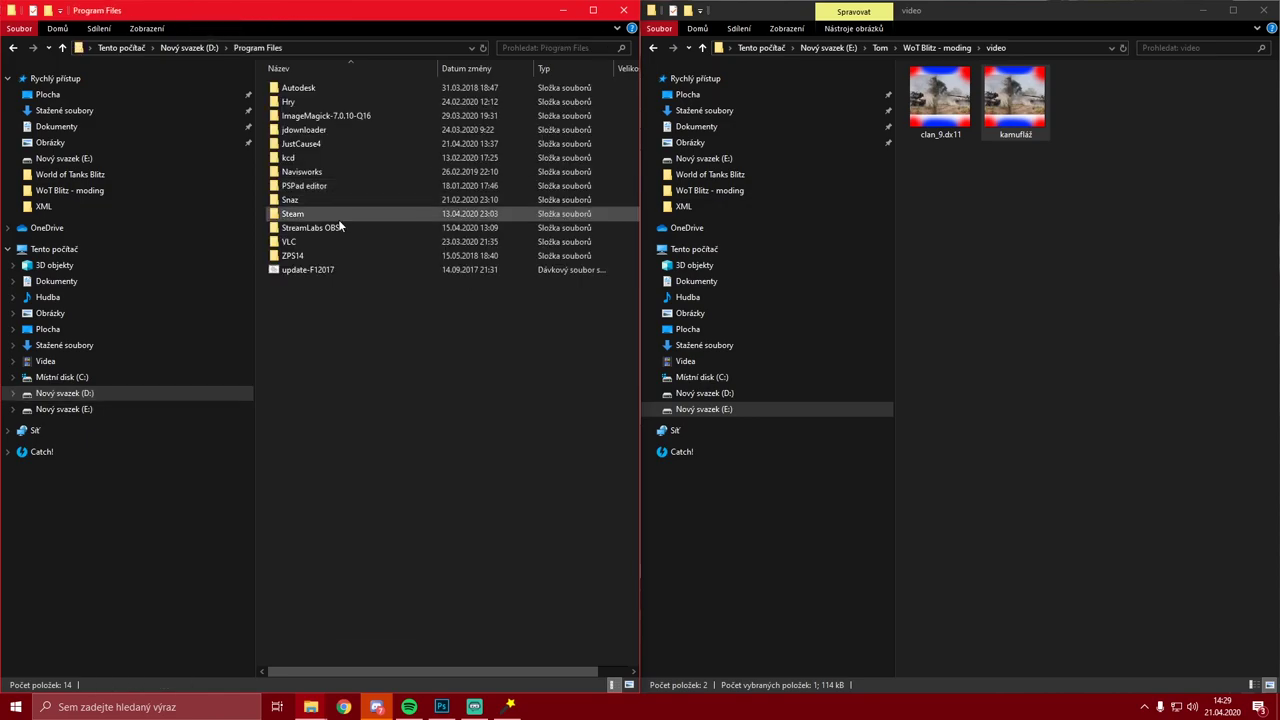
pyautogui.doubleClick(314, 214)
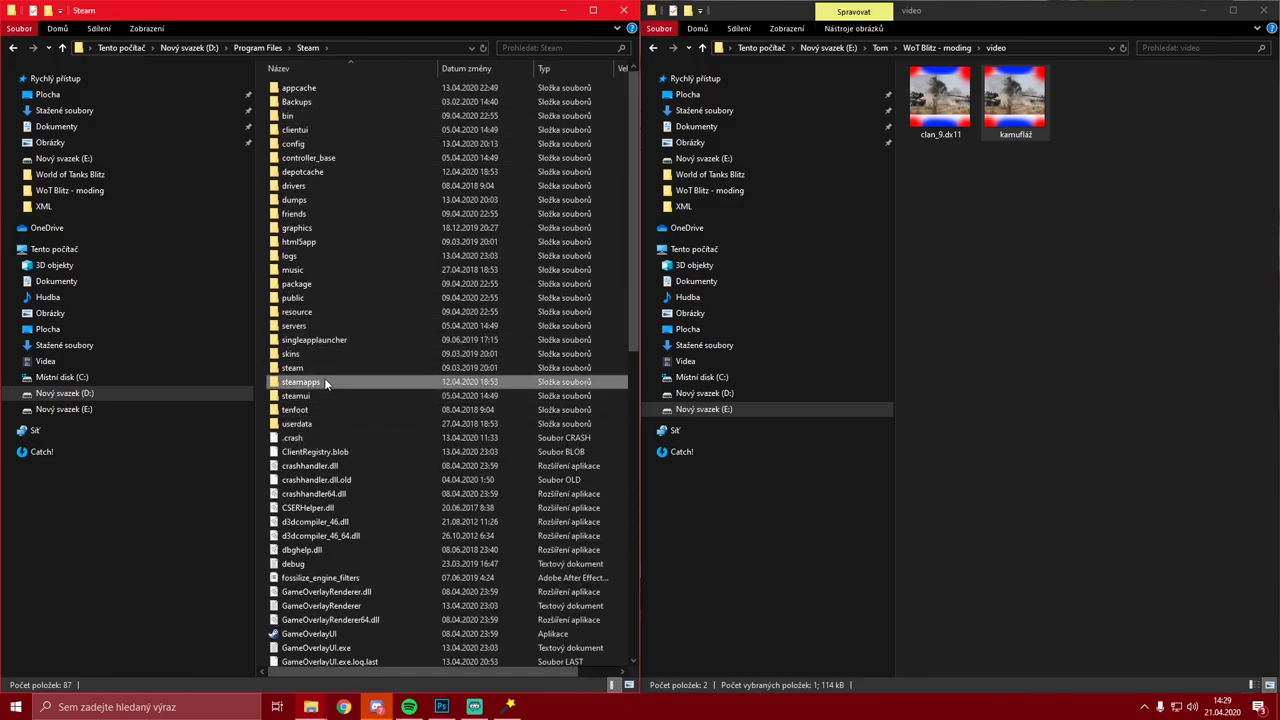
pyautogui.doubleClick(323, 381)
pyautogui.doubleClick(305, 88)
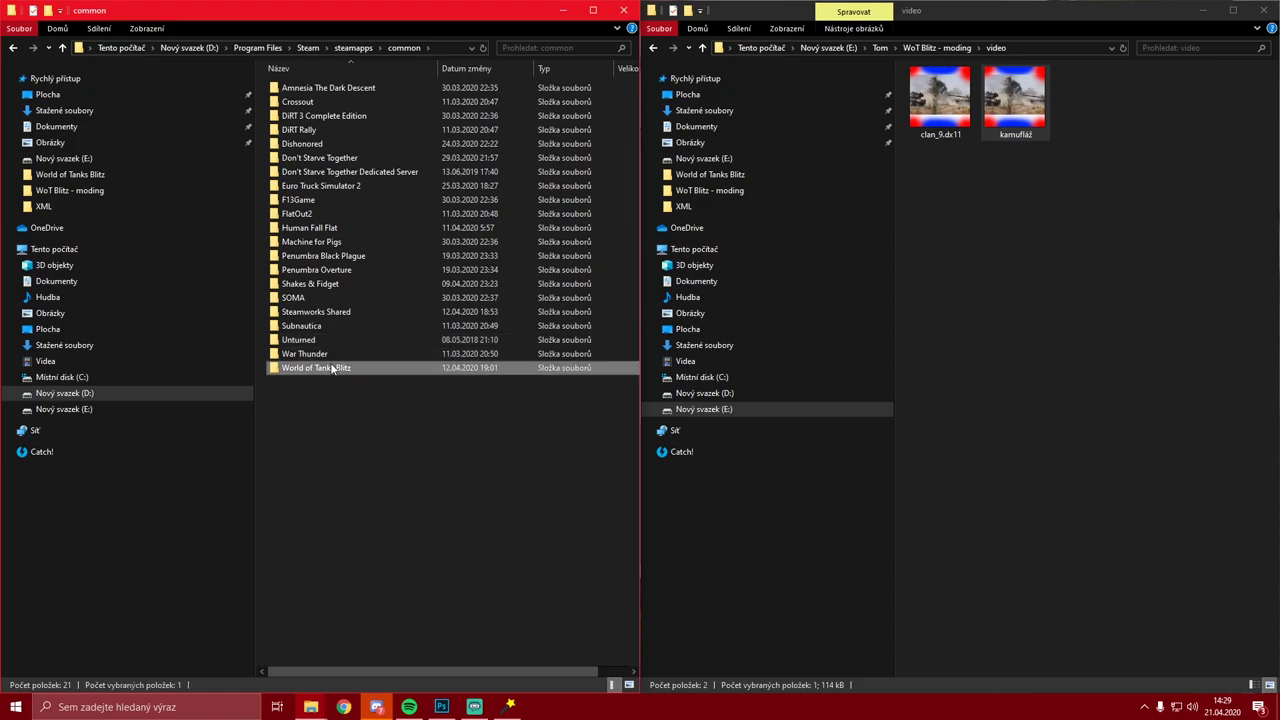
pyautogui.doubleClick(316, 367)
# Open the Data\3d\Tanks\Camouflages\common folder of the game
pyautogui.doubleClick(334, 114)
pyautogui.doubleClick(336, 87)
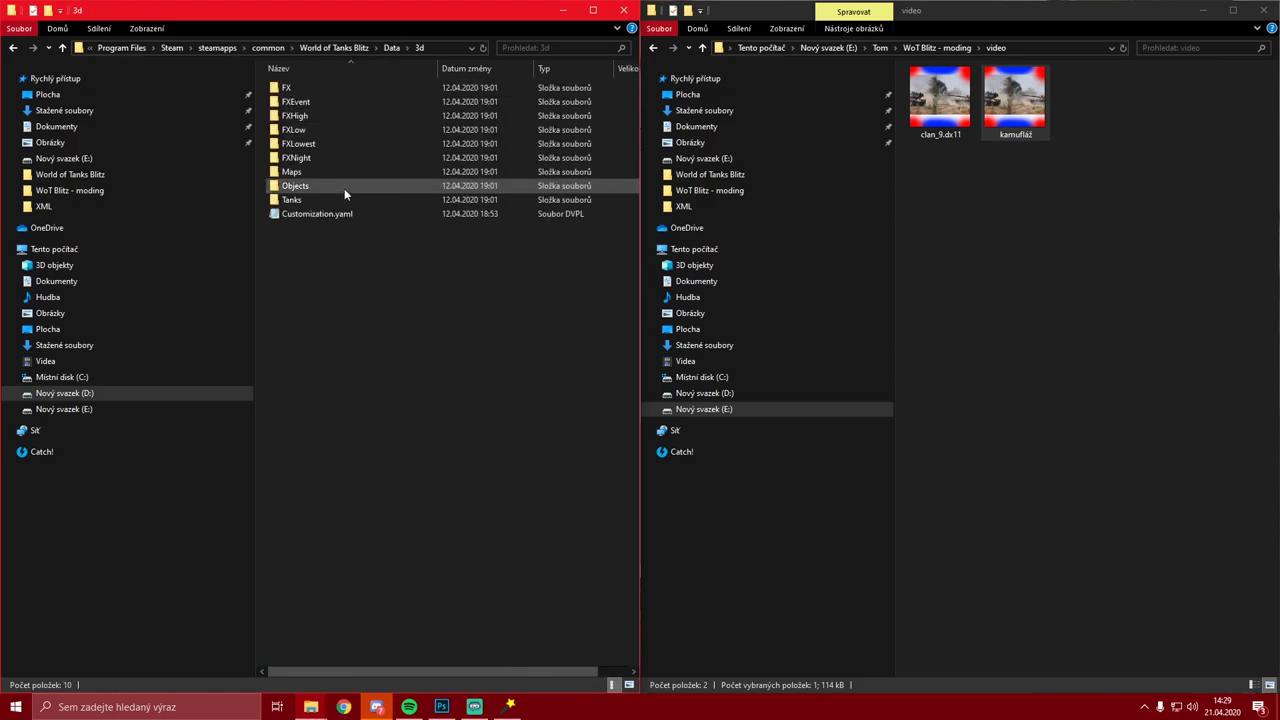
pyautogui.doubleClick(343, 199)
pyautogui.doubleClick(342, 89)
pyautogui.doubleClick(338, 91)
# Delete the old clan_9.dx11 DDS file from the game's common folder and copy in the new one from the video folder, replacing any existing file
pyautogui.scroll(-5, 543, 294)
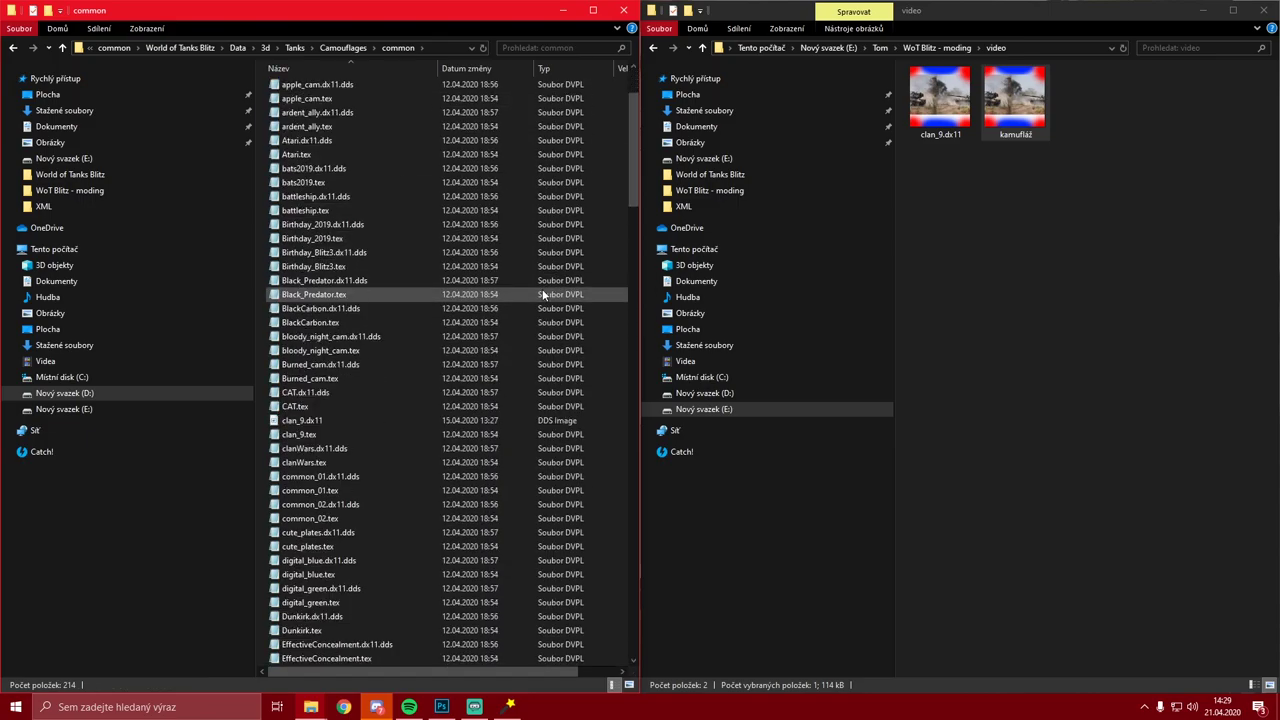
pyautogui.scroll(6, 543, 294)
pyautogui.scroll(-2, 453, 473)
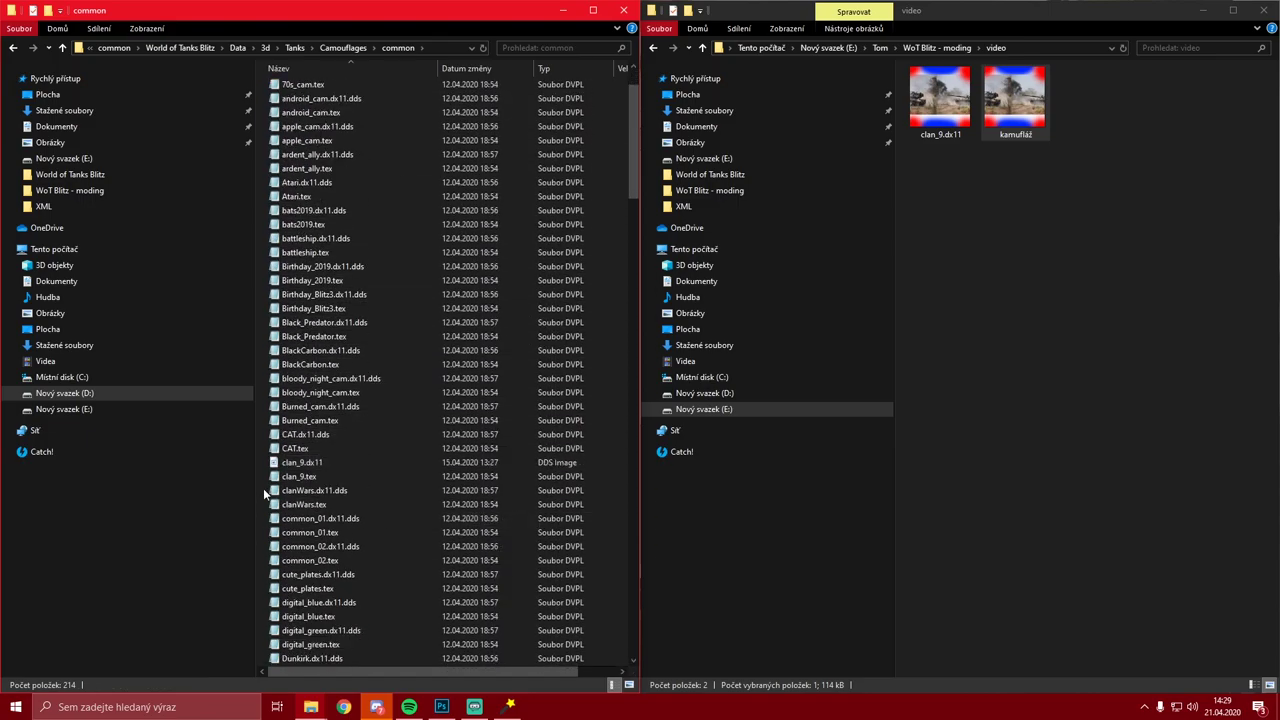
pyautogui.click(317, 464)
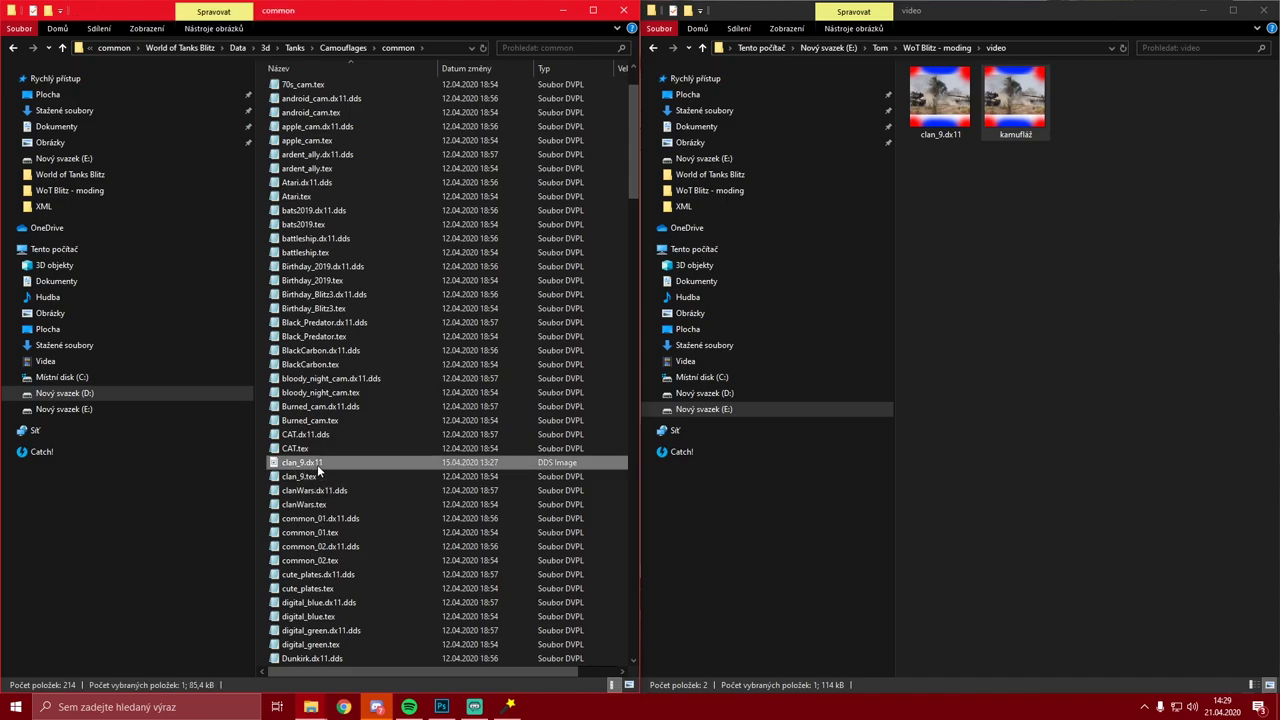
pyautogui.press('Delete')
pyautogui.moveTo(940, 100); pyautogui.dragTo(601, 313)
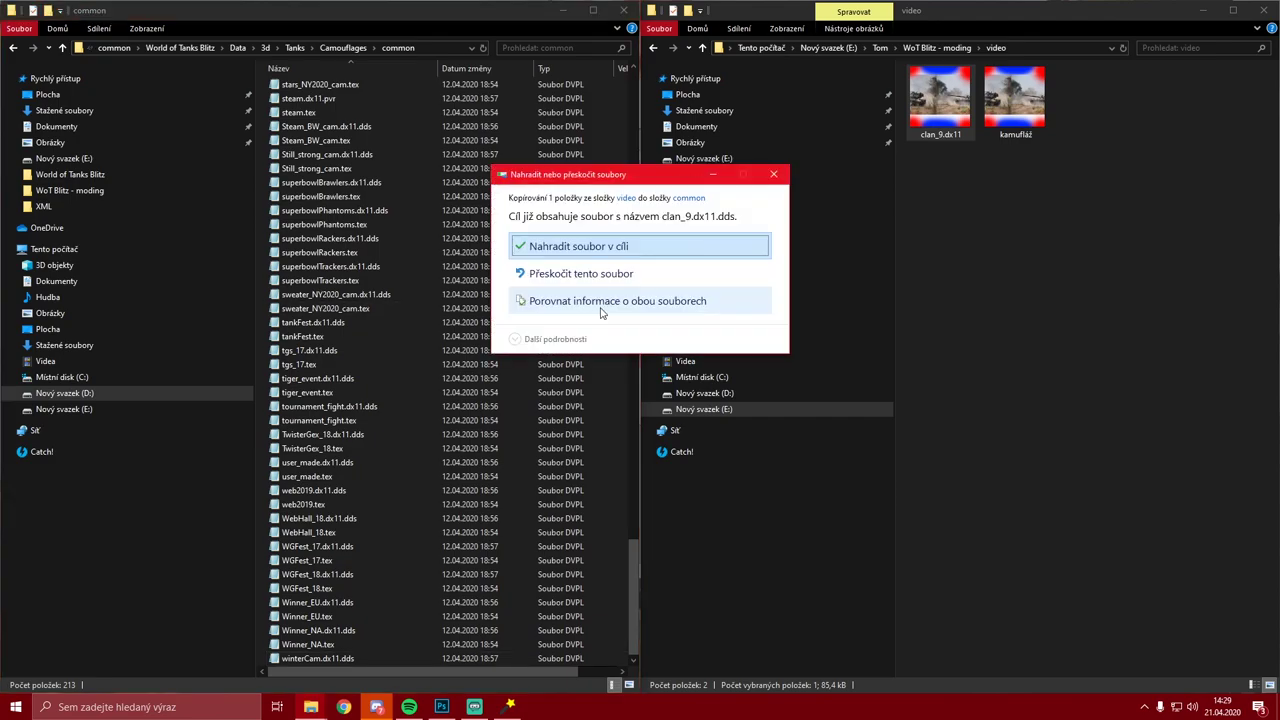
pyautogui.click(625, 250)
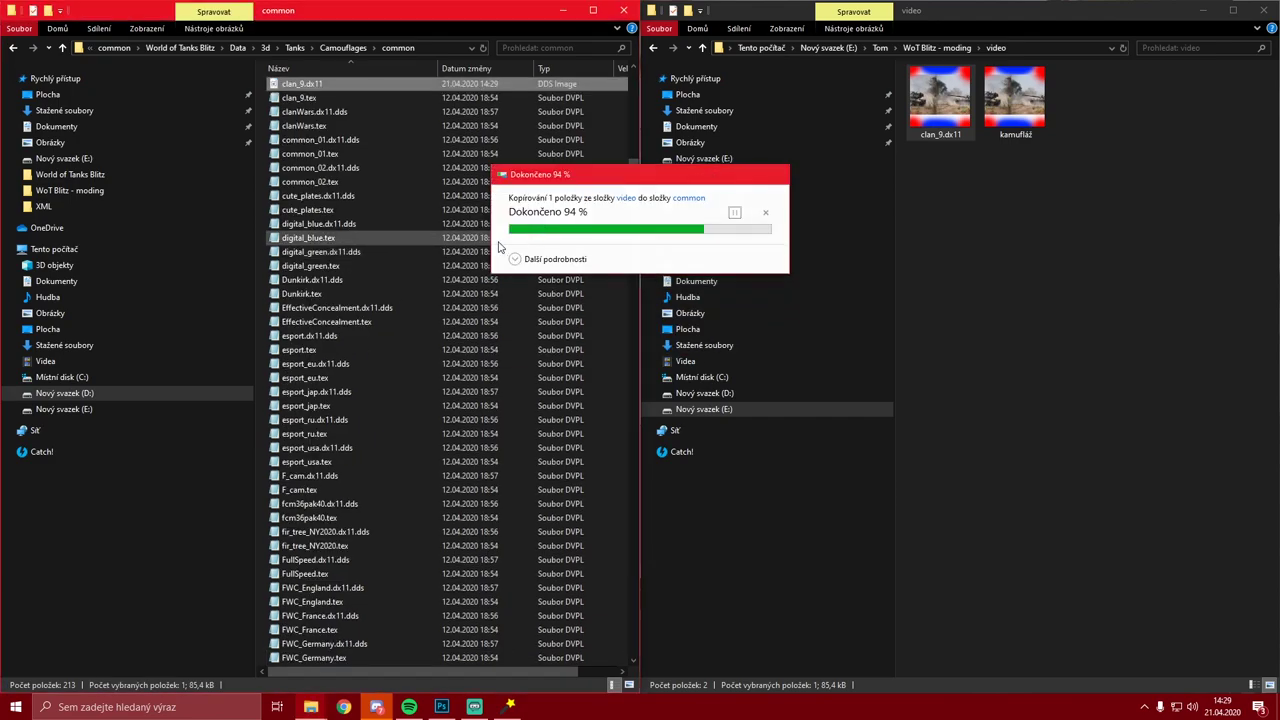
pyautogui.scroll(2, 382, 195)
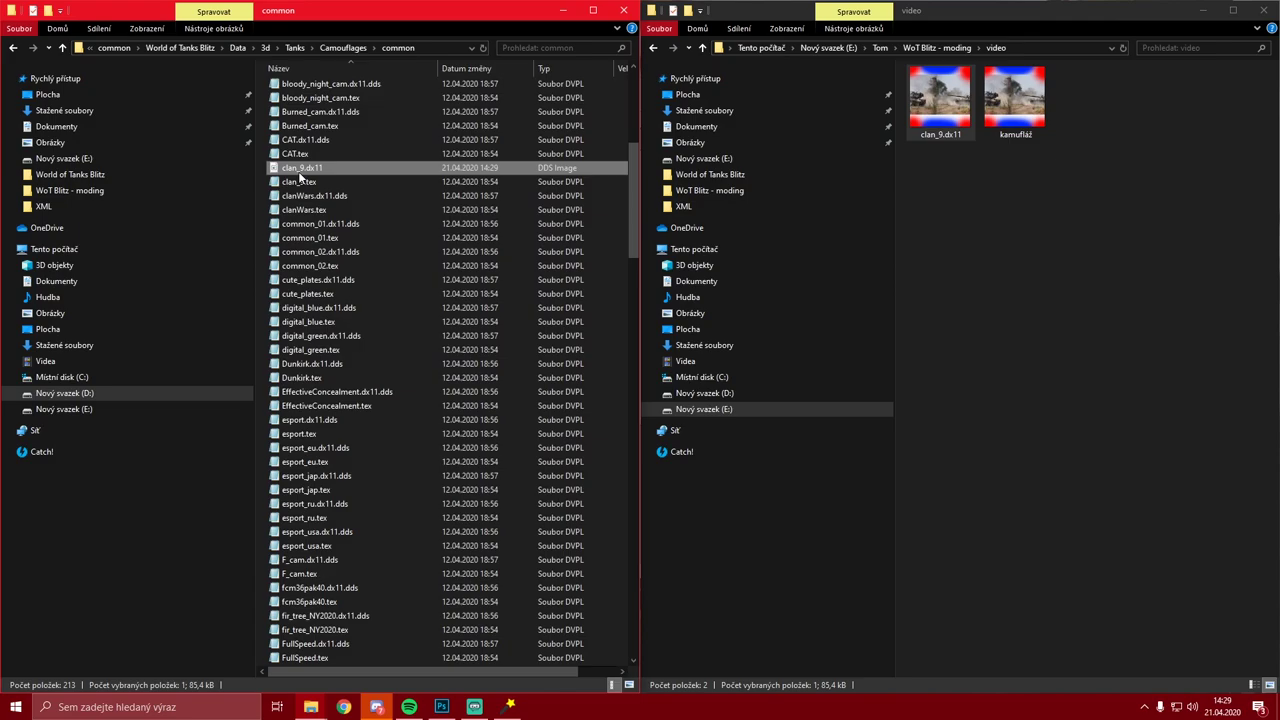
# Minimize both File Explorer windows, the image and IMDisplay, and launch WoT Blitz from the desktop
pyautogui.click(562, 15)
pyautogui.click(1202, 10)
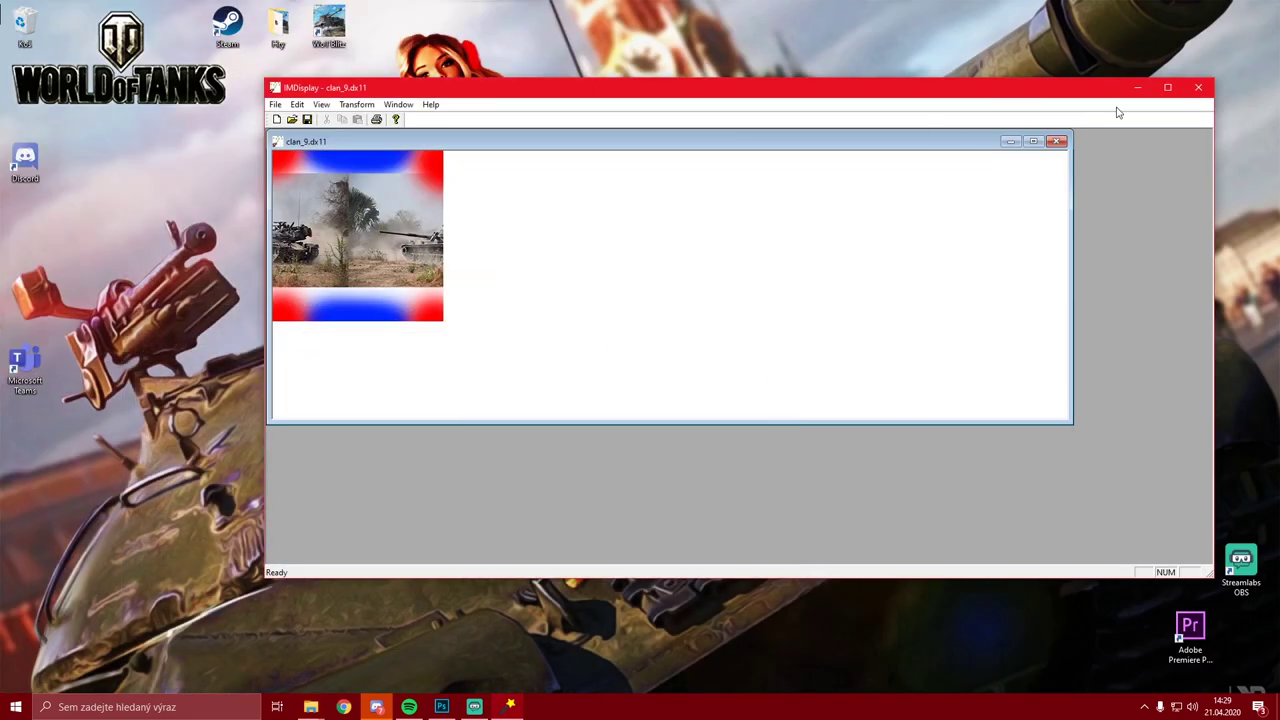
pyautogui.click(1011, 142)
pyautogui.click(1137, 87)
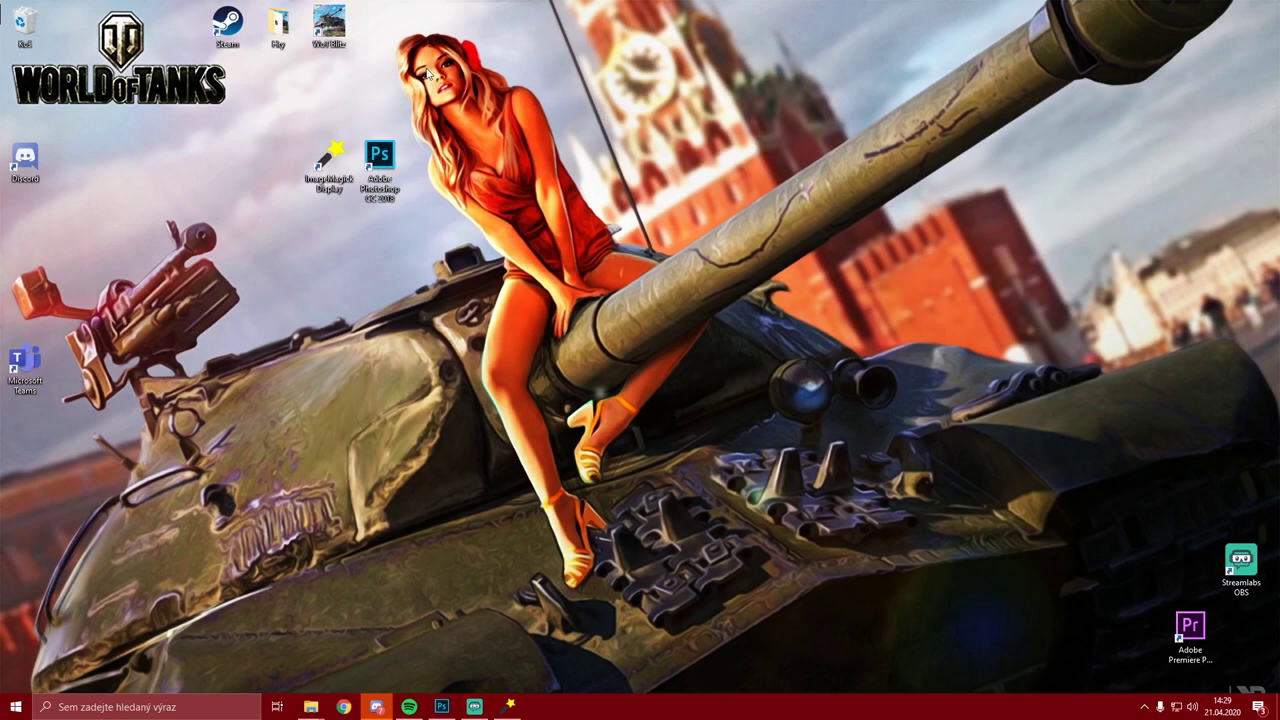
pyautogui.click(338, 30)
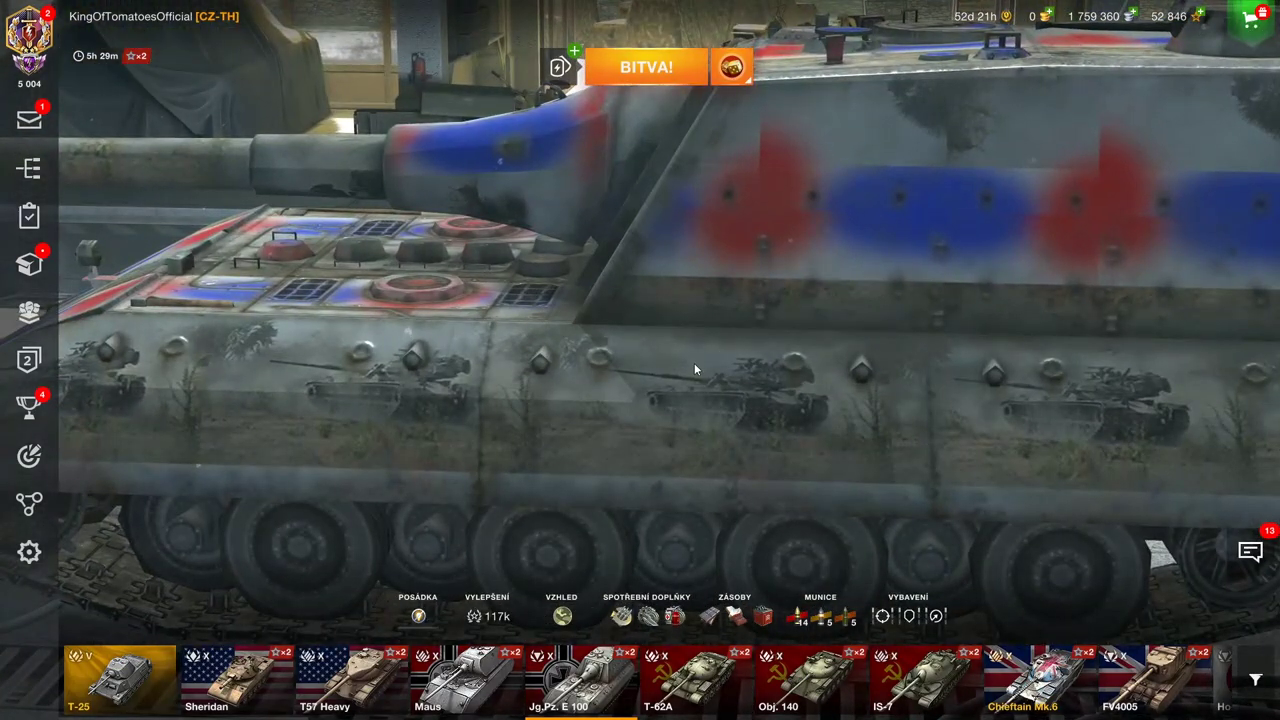
# View the USA research tree in the game and return to the hangar
pyautogui.click(34, 184)
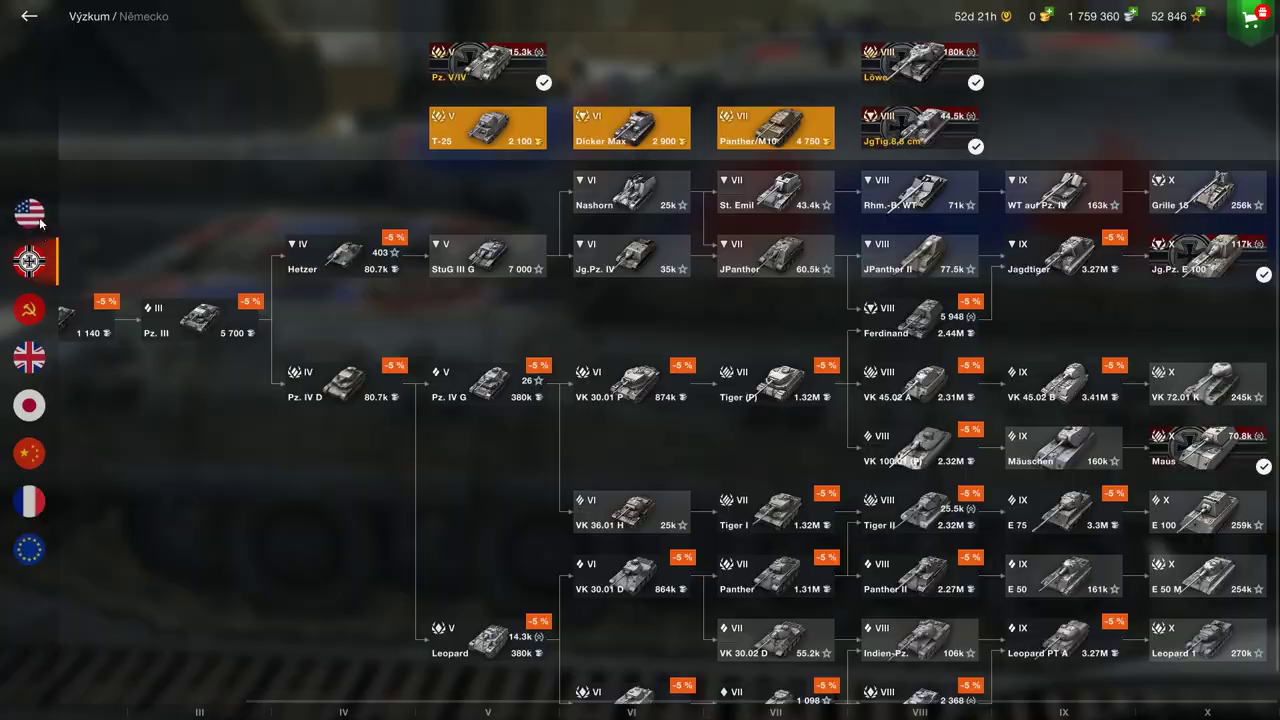
pyautogui.click(29, 212)
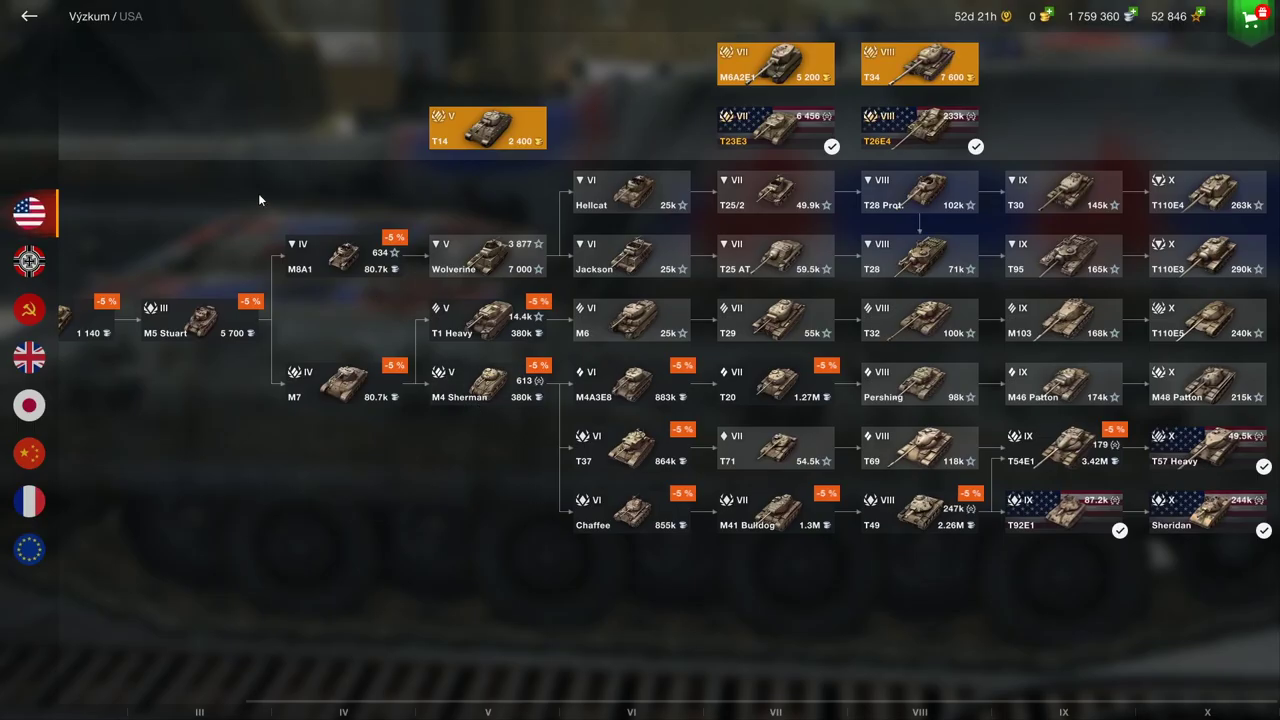
pyautogui.click(34, 22)
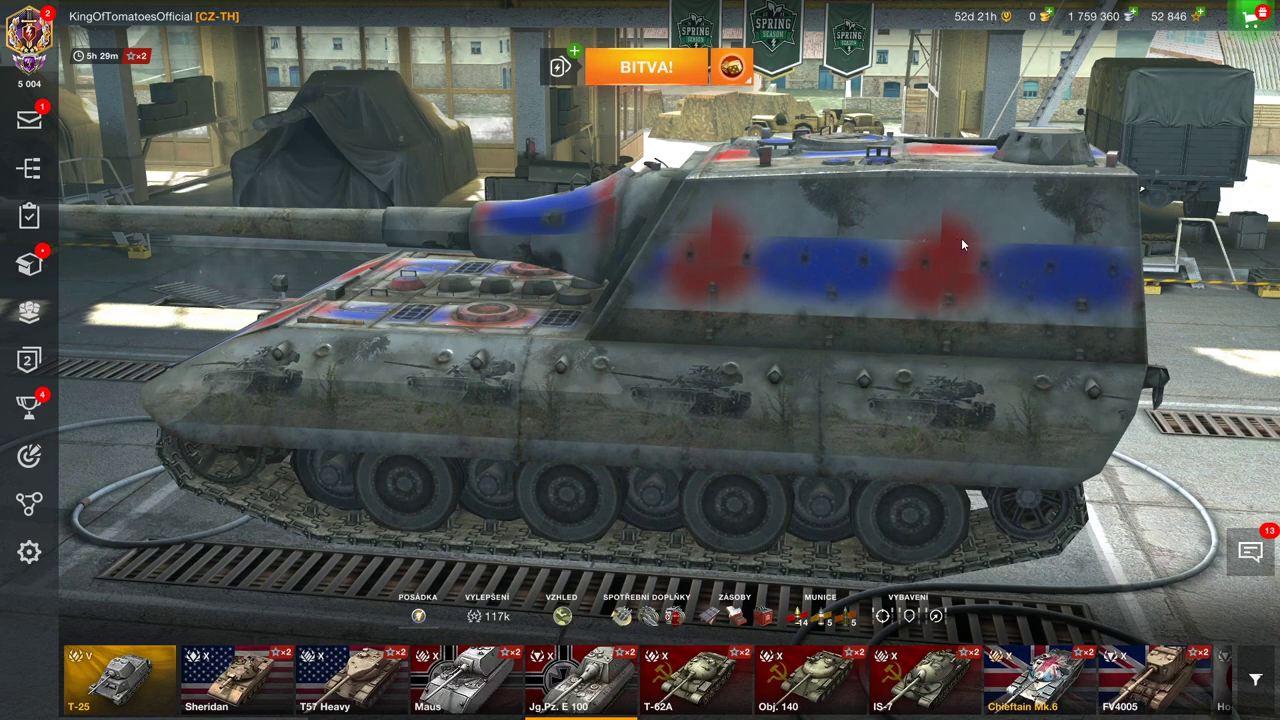
# Examine the custom camouflage on the Jg.Pz. E 100 in the hangar from the side and the front
pyautogui.moveTo(902, 252); pyautogui.dragTo(942, 303)
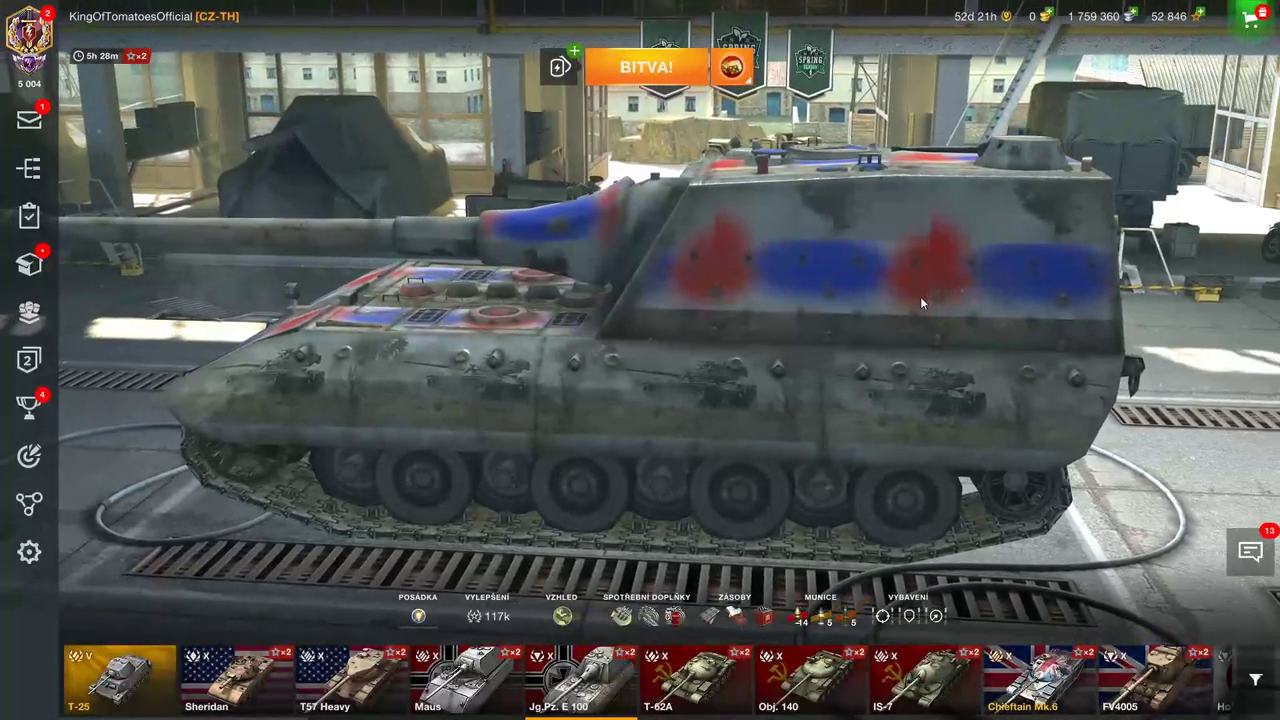
pyautogui.scroll(-3, 920, 296)
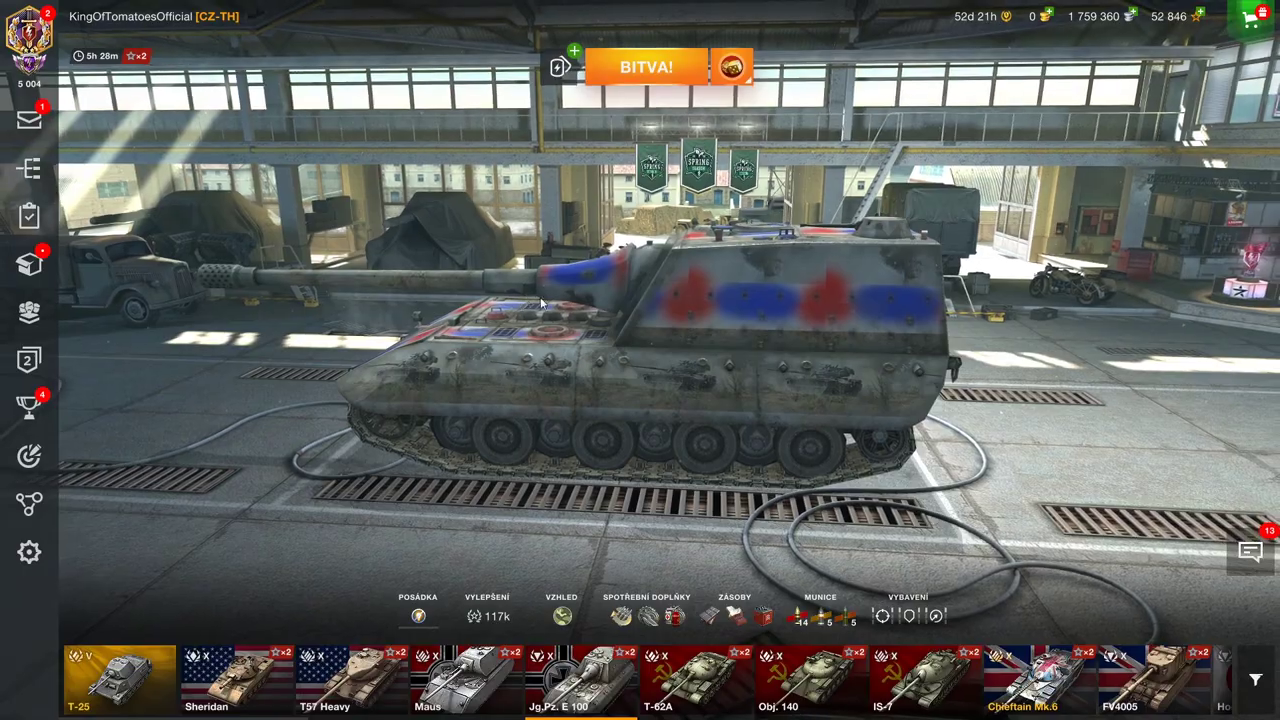
pyautogui.moveTo(540, 297); pyautogui.dragTo(638, 273)
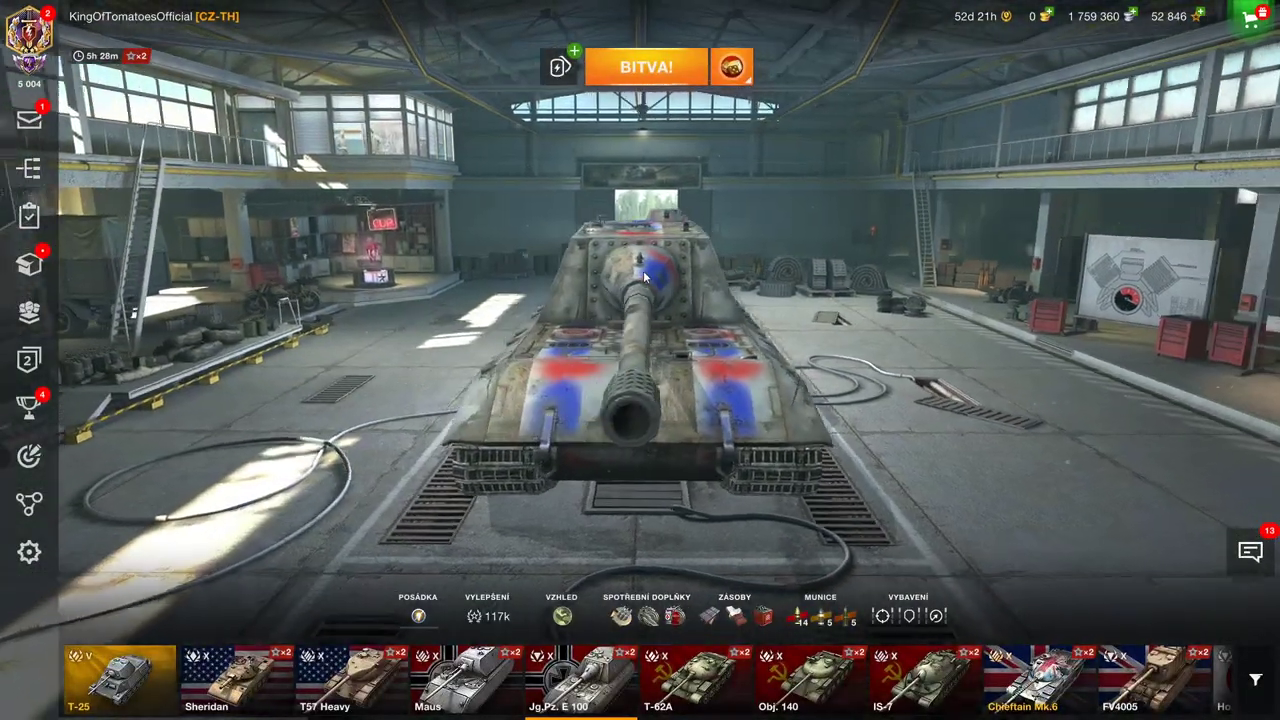